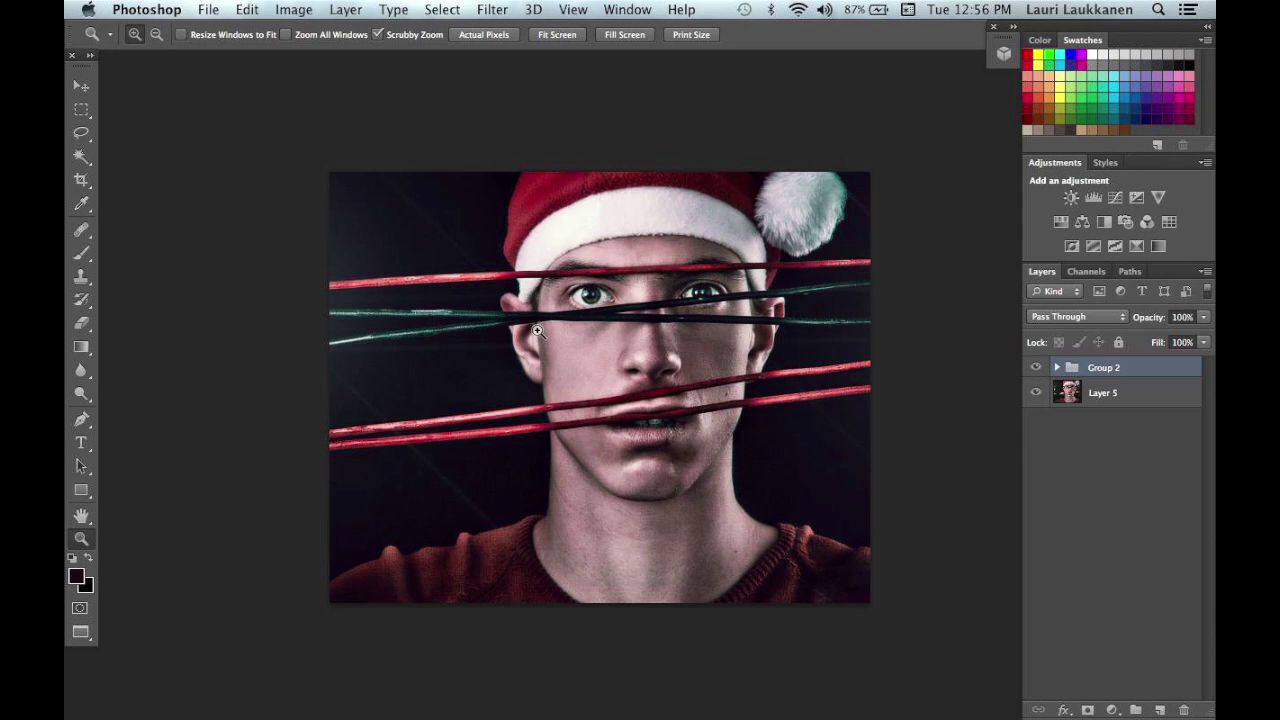
Compare the portrait with and without the Group 2 edits by toggling the group's visibility.
{"action": "left_click", "coordinate": [1058, 368]}
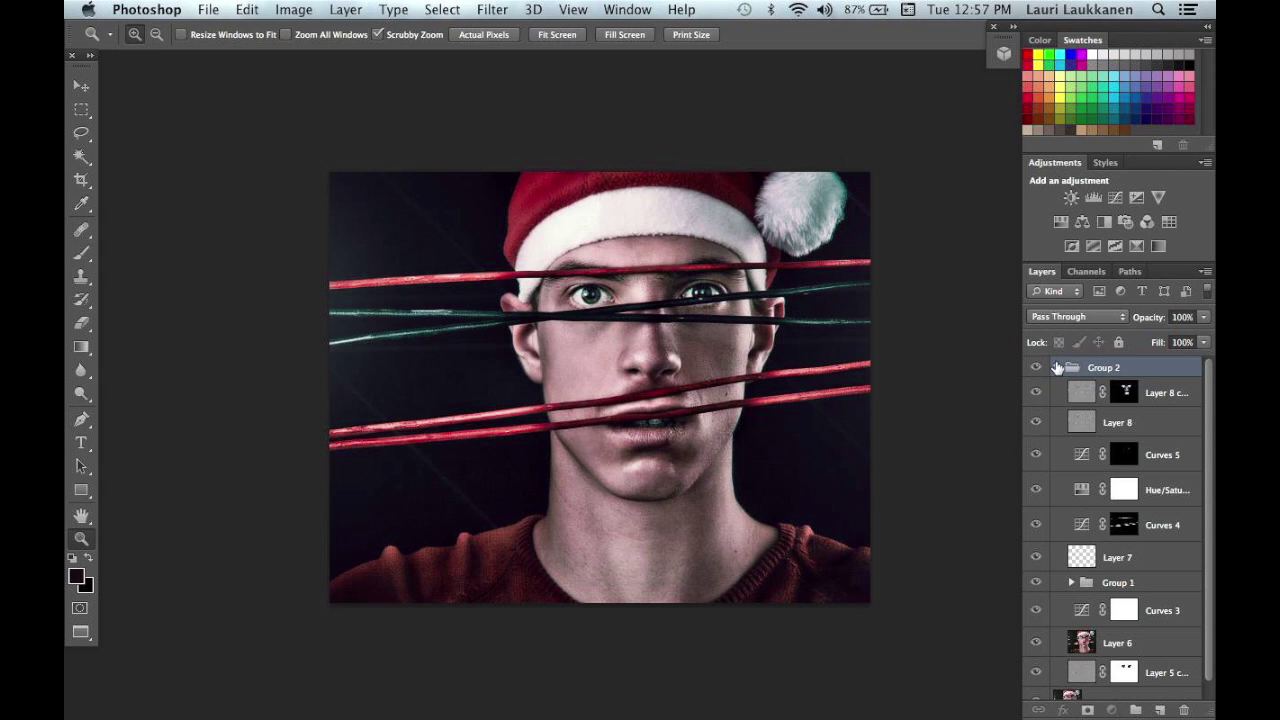
{"action": "left_click", "coordinate": [1056, 369]}
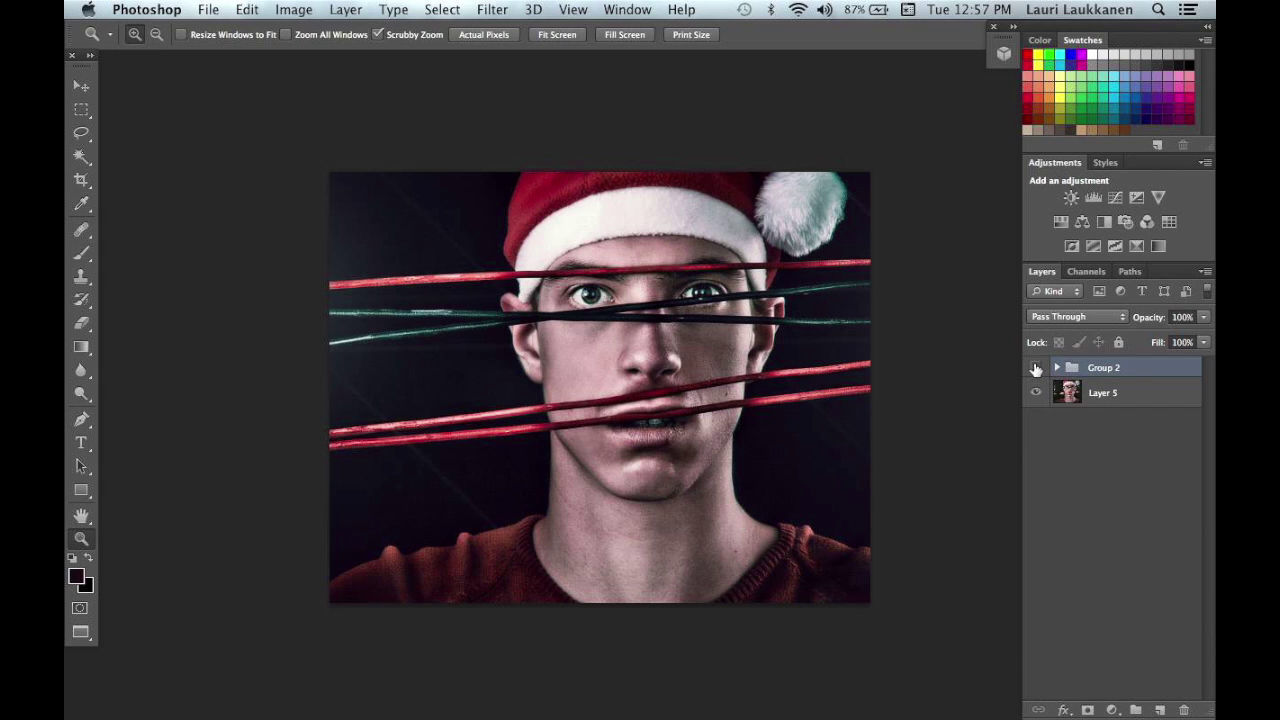
{"action": "left_click", "coordinate": [1036, 369]}
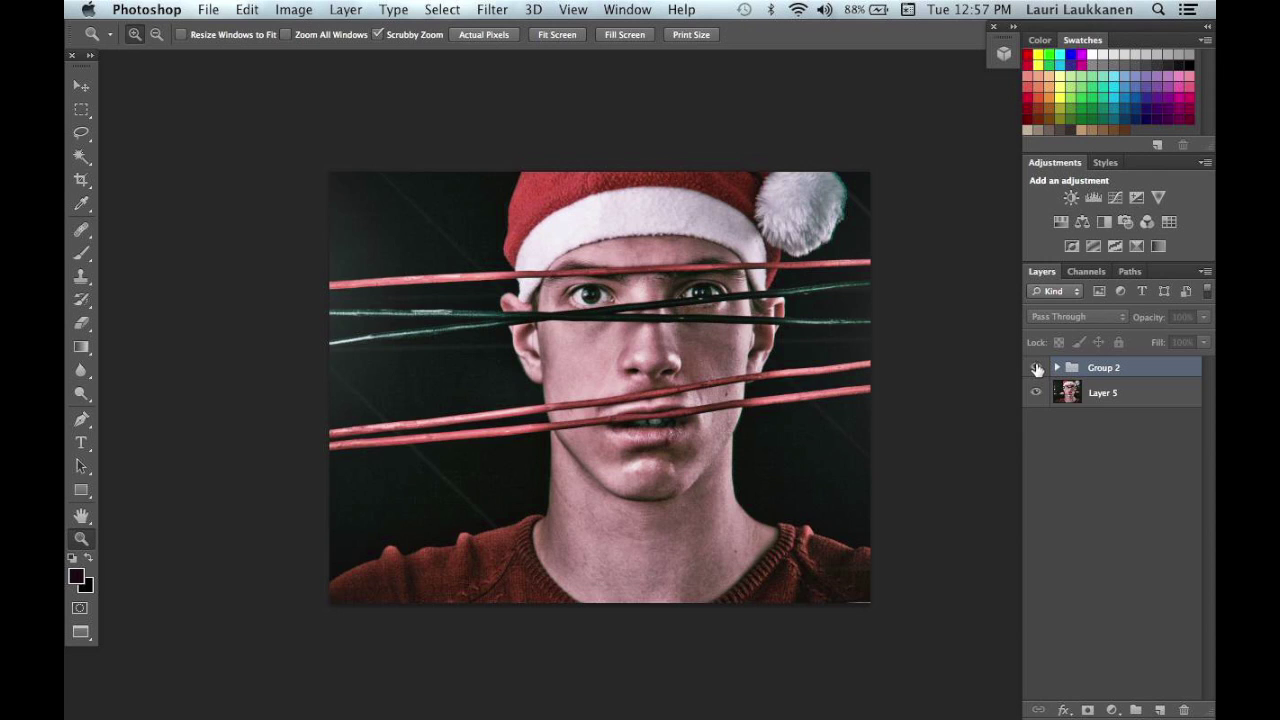
{"action": "left_click", "coordinate": [1036, 369]}
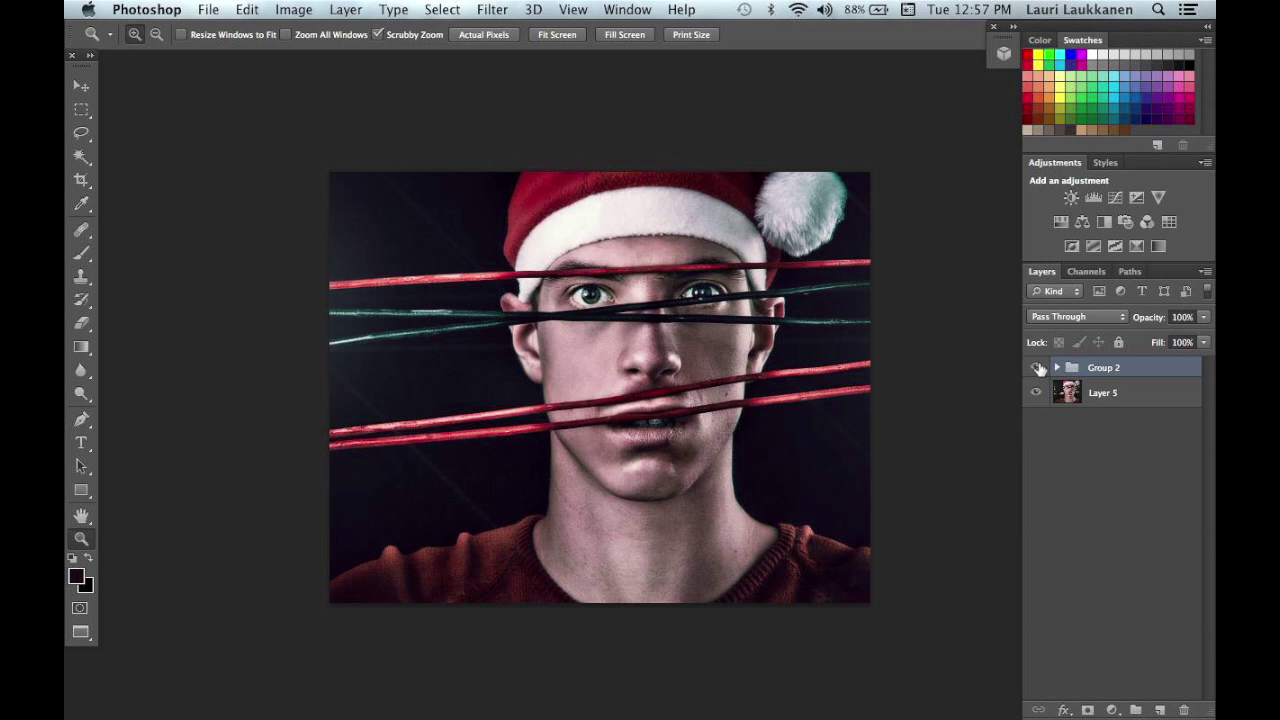
{"action": "left_click", "coordinate": [1037, 369]}
{"action": "left_click", "coordinate": [1038, 369]}
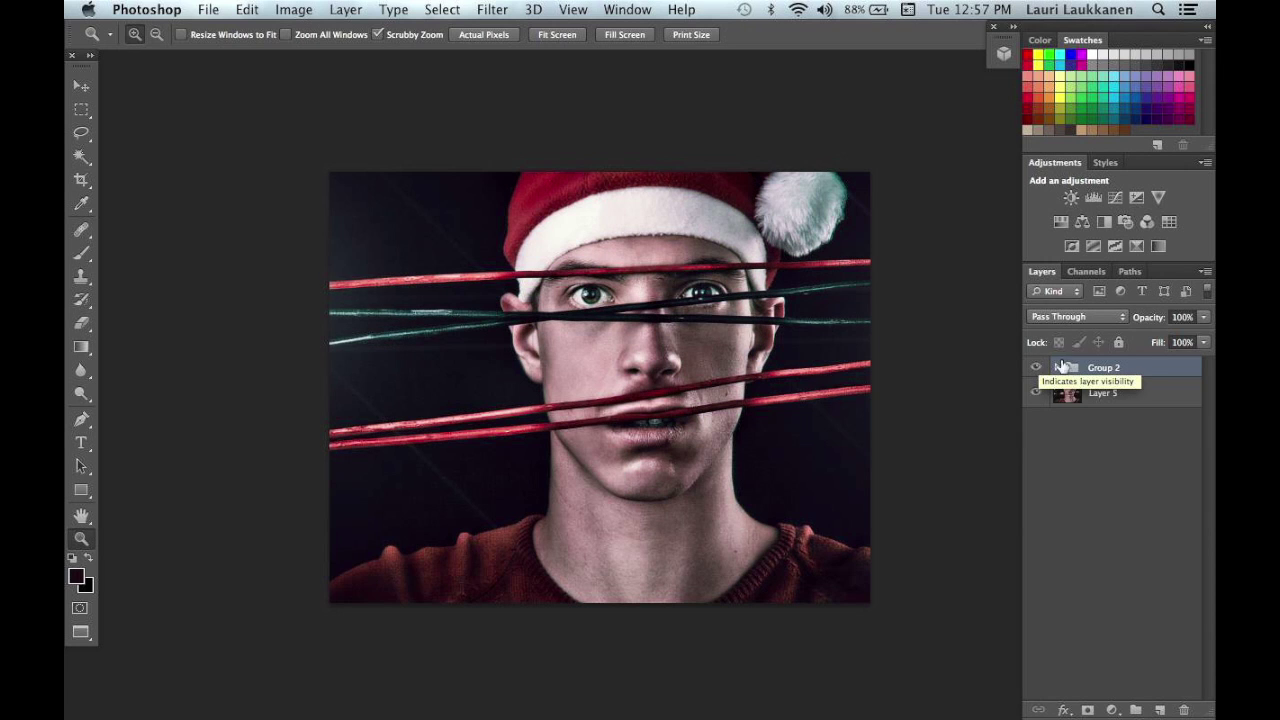
Compare the image with and without Layer 6 inside Group 2, leave that layer hidden and collapse the group.
{"action": "left_click", "coordinate": [1057, 368]}
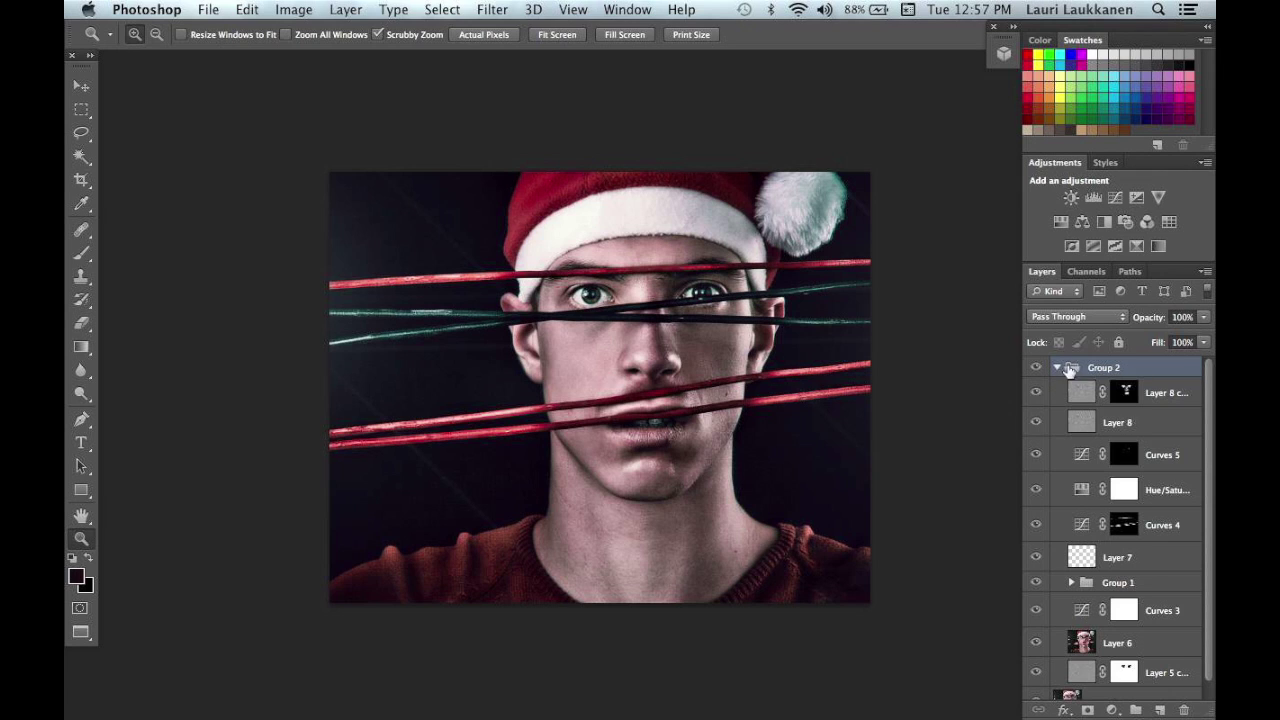
{"action": "scroll", "coordinate": [1208, 397], "scroll_direction": "down", "scroll_amount": 1}
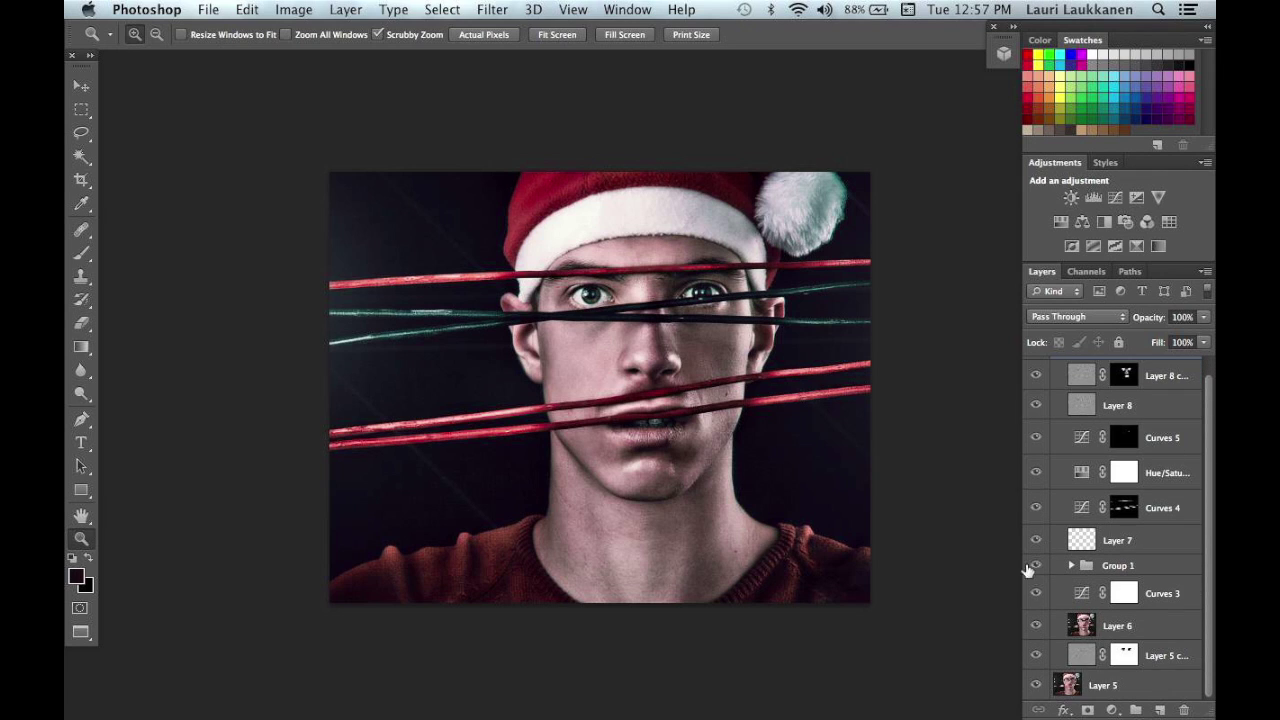
{"action": "left_click", "coordinate": [1037, 627]}
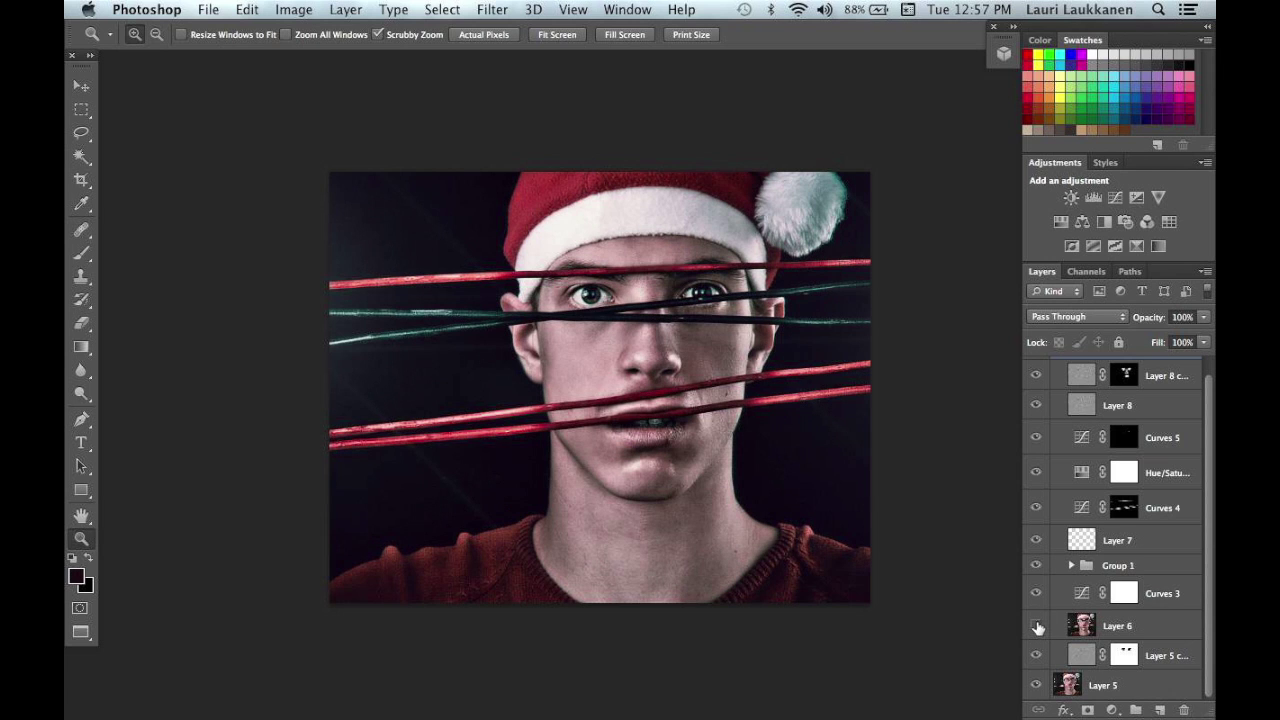
{"action": "left_click", "coordinate": [1037, 627]}
{"action": "left_click", "coordinate": [1037, 627]}
{"action": "left_click", "coordinate": [1037, 627]}
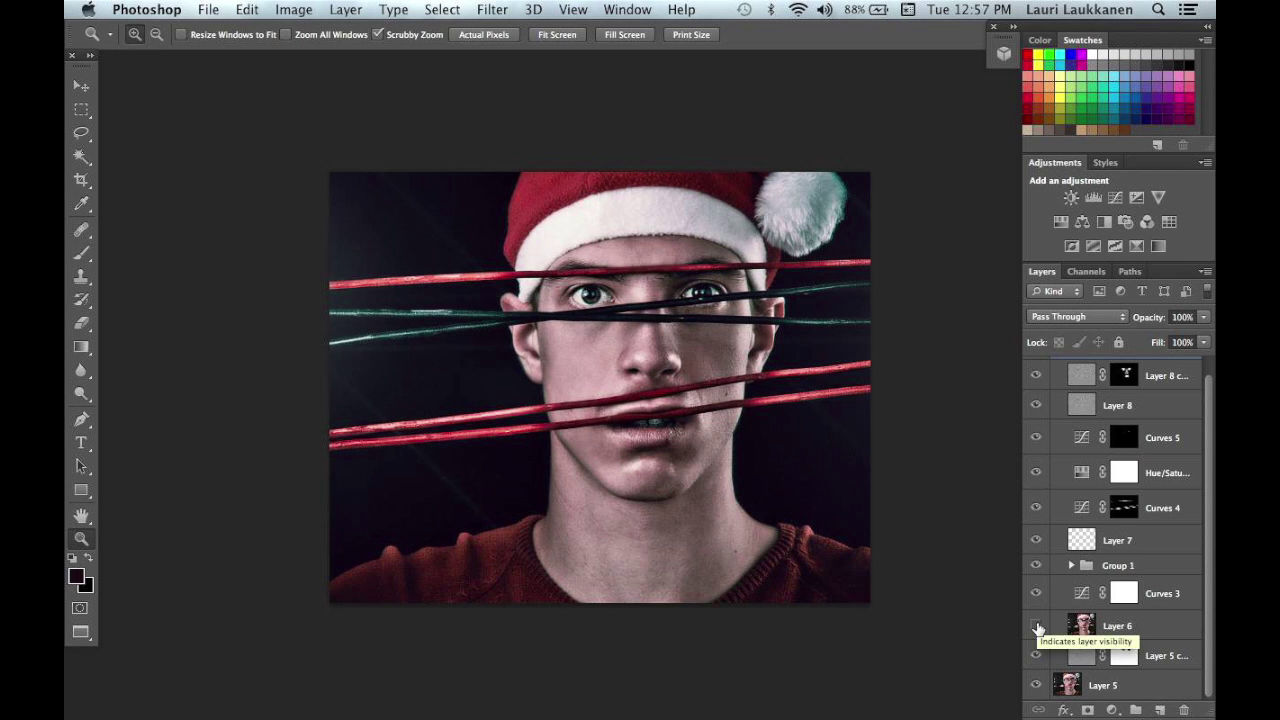
{"action": "left_click", "coordinate": [1037, 627]}
{"action": "left_click", "coordinate": [1037, 627]}
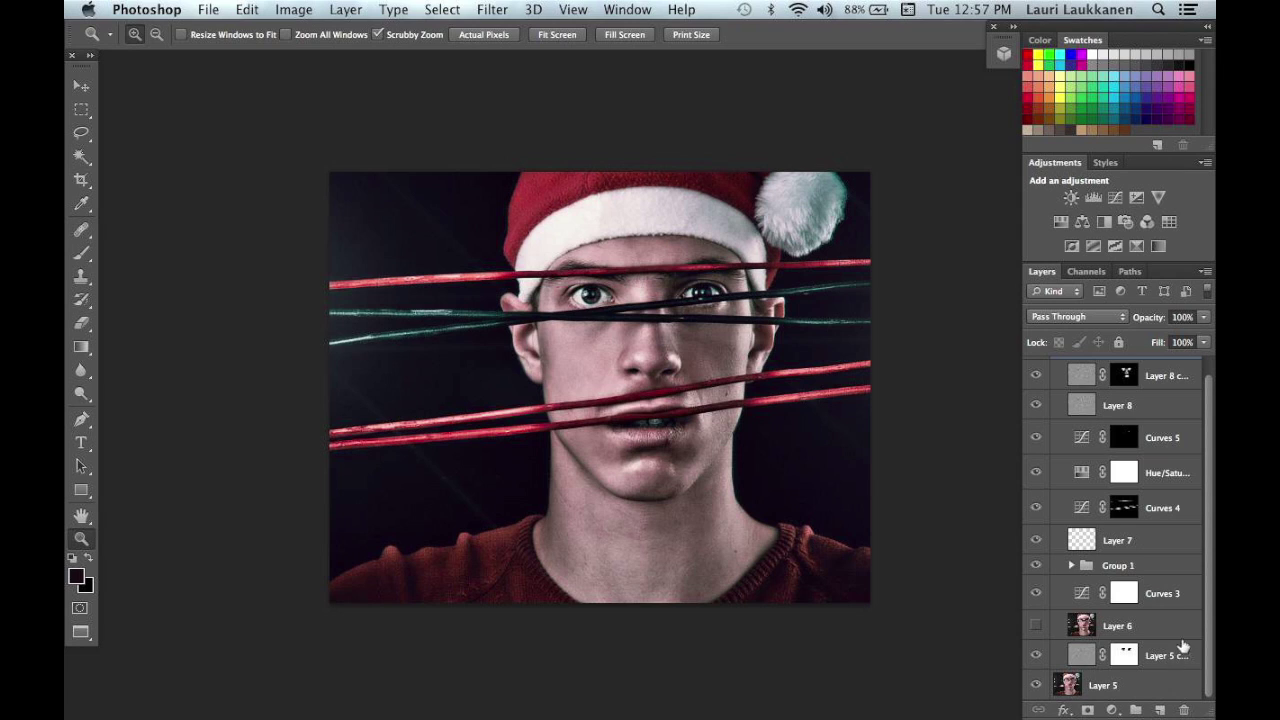
{"action": "scroll", "coordinate": [1206, 517], "scroll_direction": "up", "scroll_amount": 1}
{"action": "left_click", "coordinate": [1057, 367]}
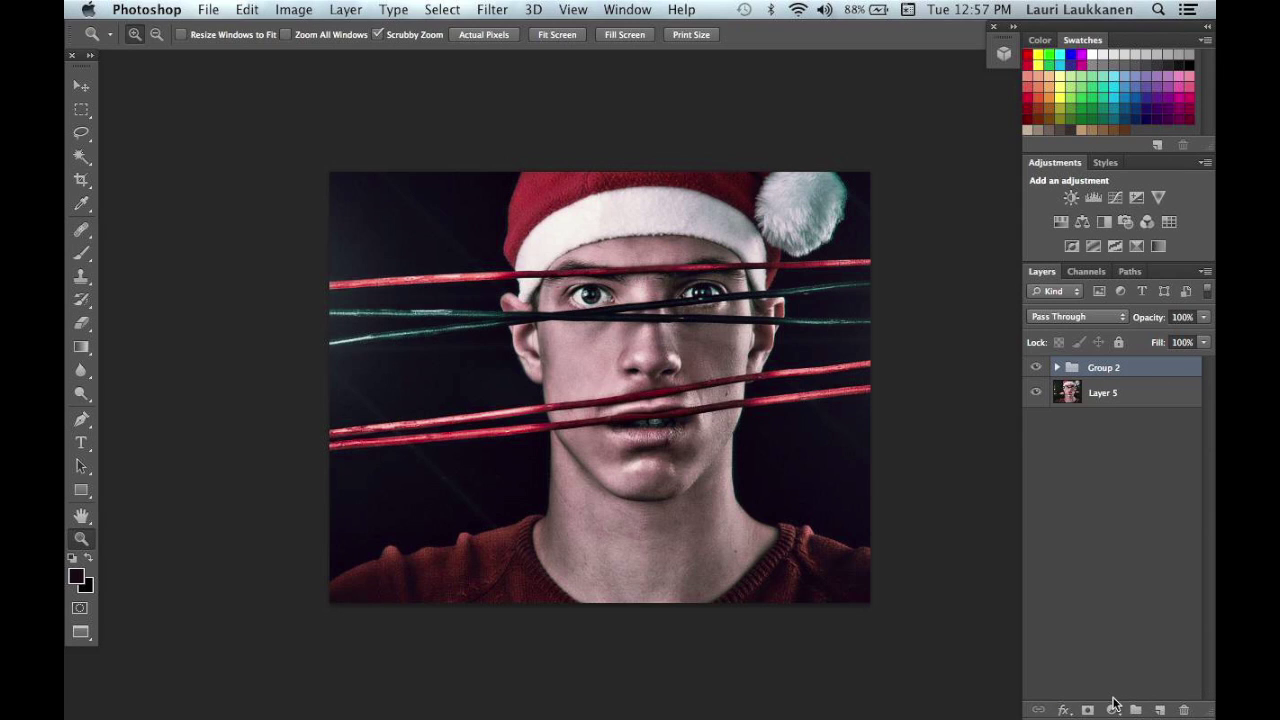
Add a Curves adjustment layer above Group 2 and darken the midtones sampled from the cheek to input 87, output 46.
{"action": "left_click", "coordinate": [1112, 710]}
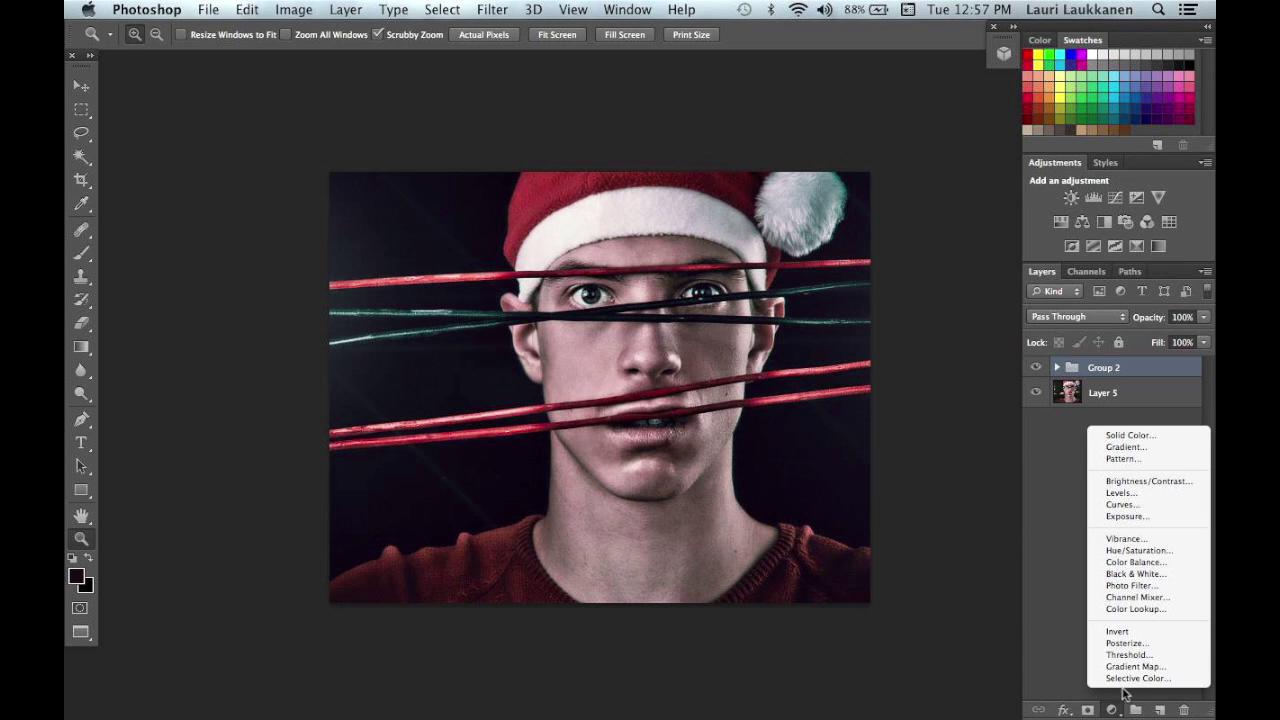
{"action": "left_click", "coordinate": [1135, 505]}
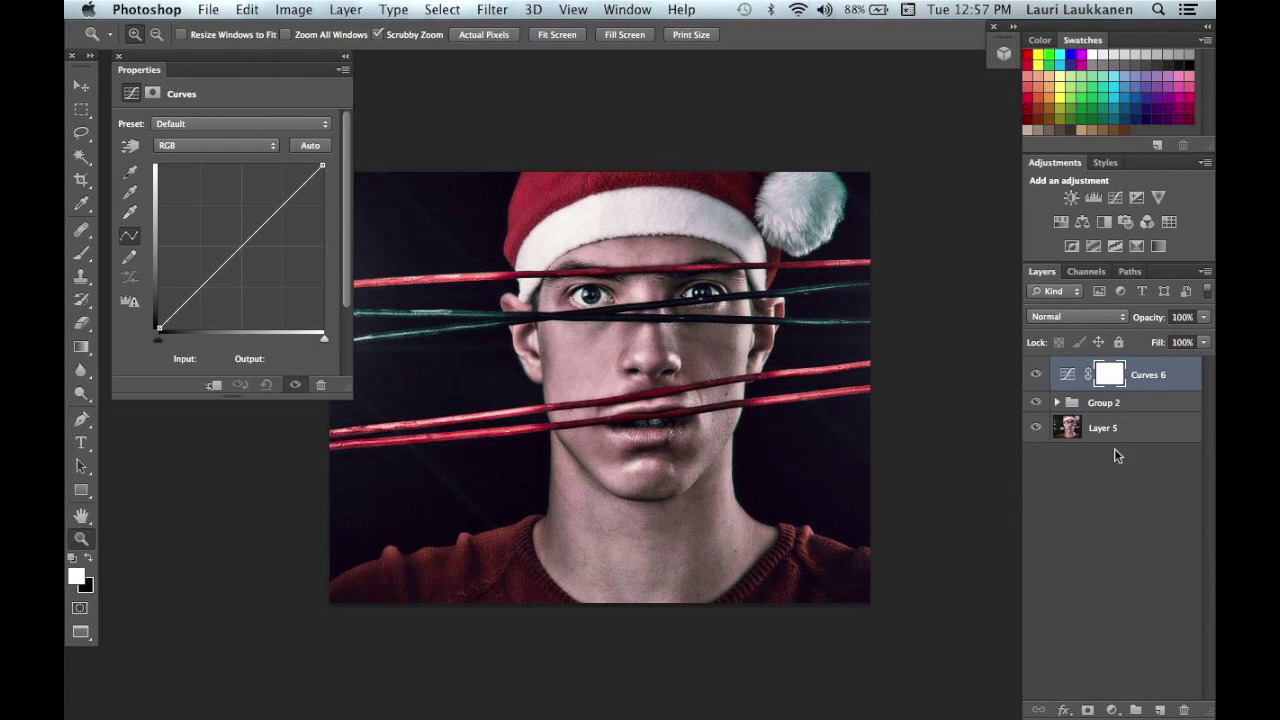
{"action": "left_click_drag", "start_coordinate": [240, 61], "coordinate": [849, 132]}
{"action": "left_click_drag", "start_coordinate": [583, 246], "coordinate": [483, 215]}
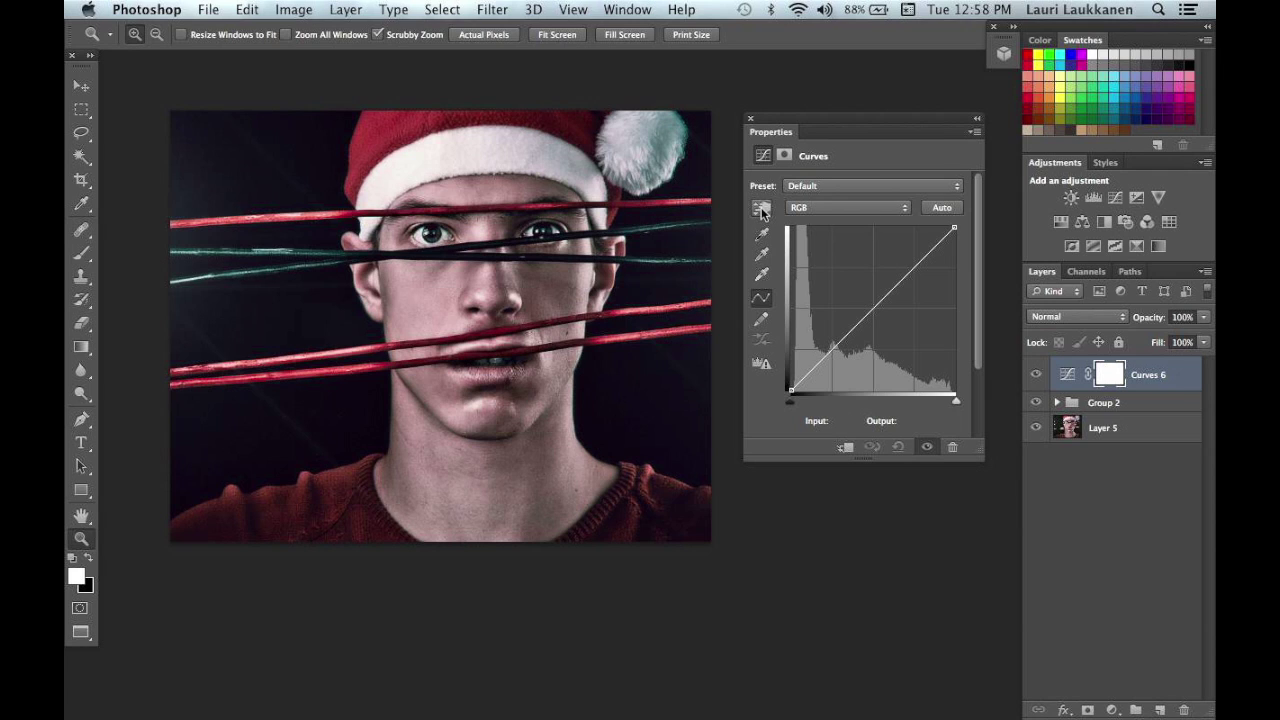
{"action": "left_click", "coordinate": [762, 210]}
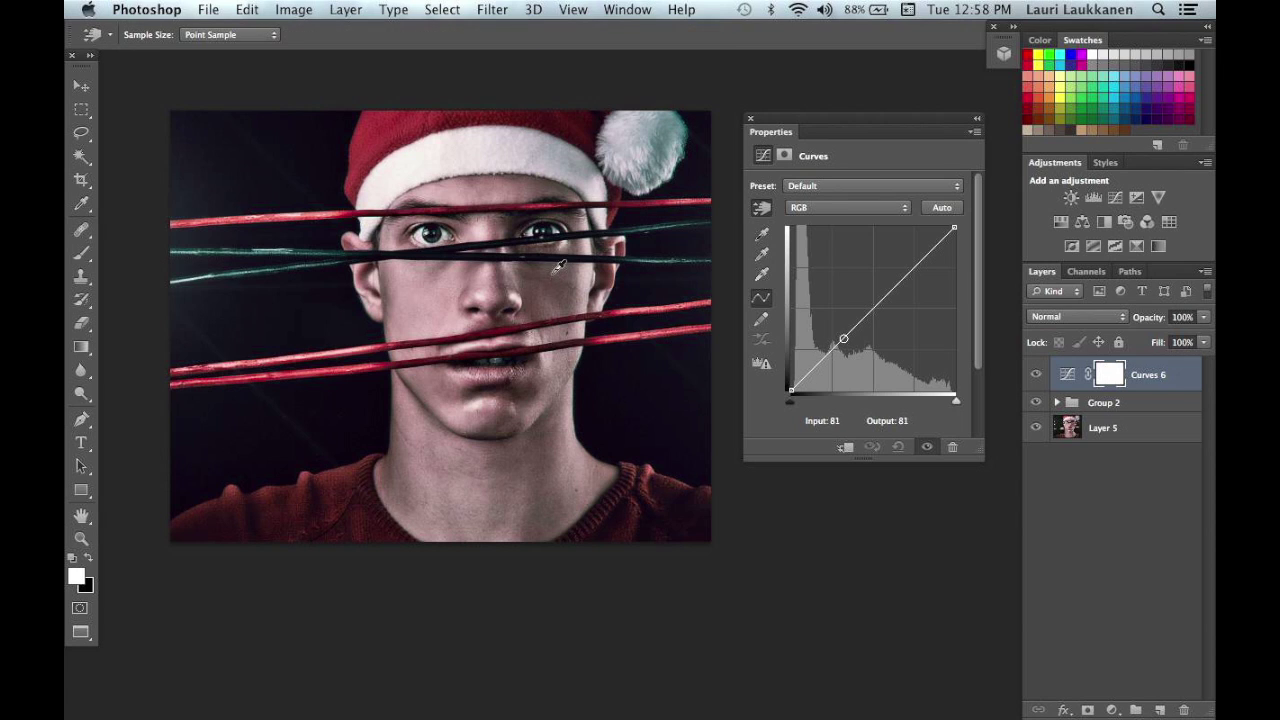
{"action": "left_click_drag", "start_coordinate": [545, 263], "coordinate": [549, 304]}
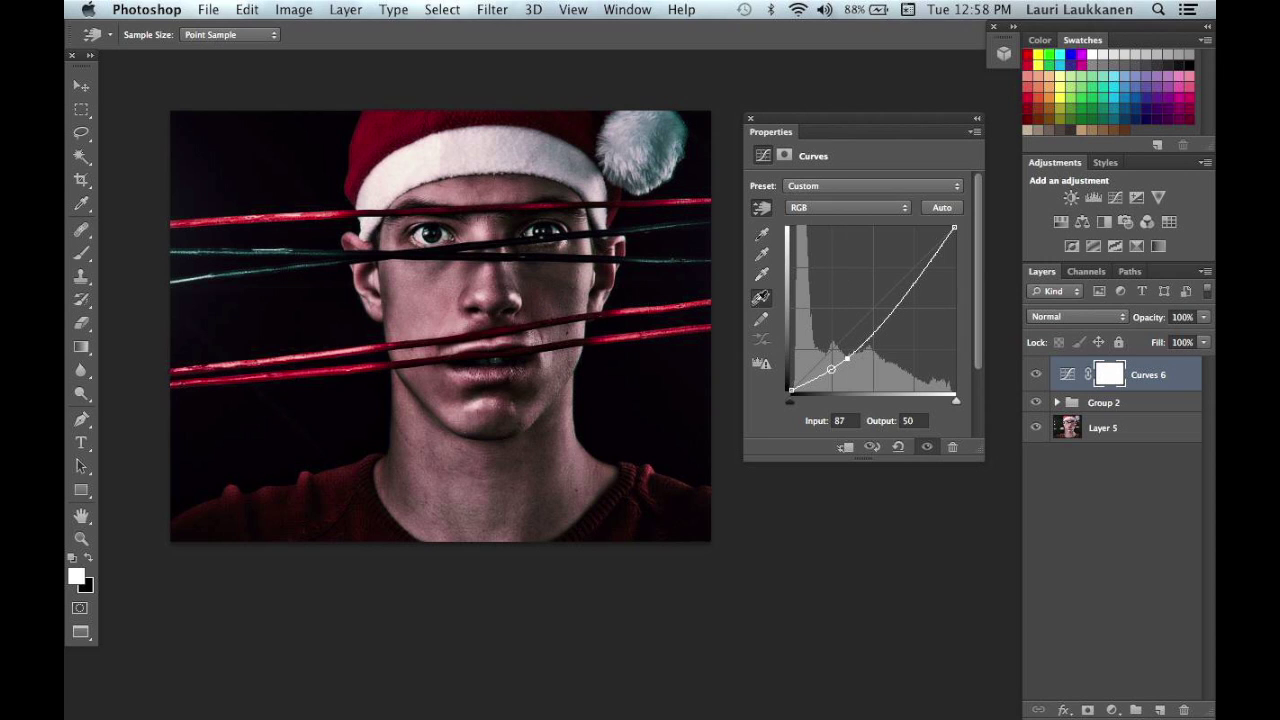
{"action": "left_click_drag", "start_coordinate": [849, 358], "coordinate": [849, 360]}
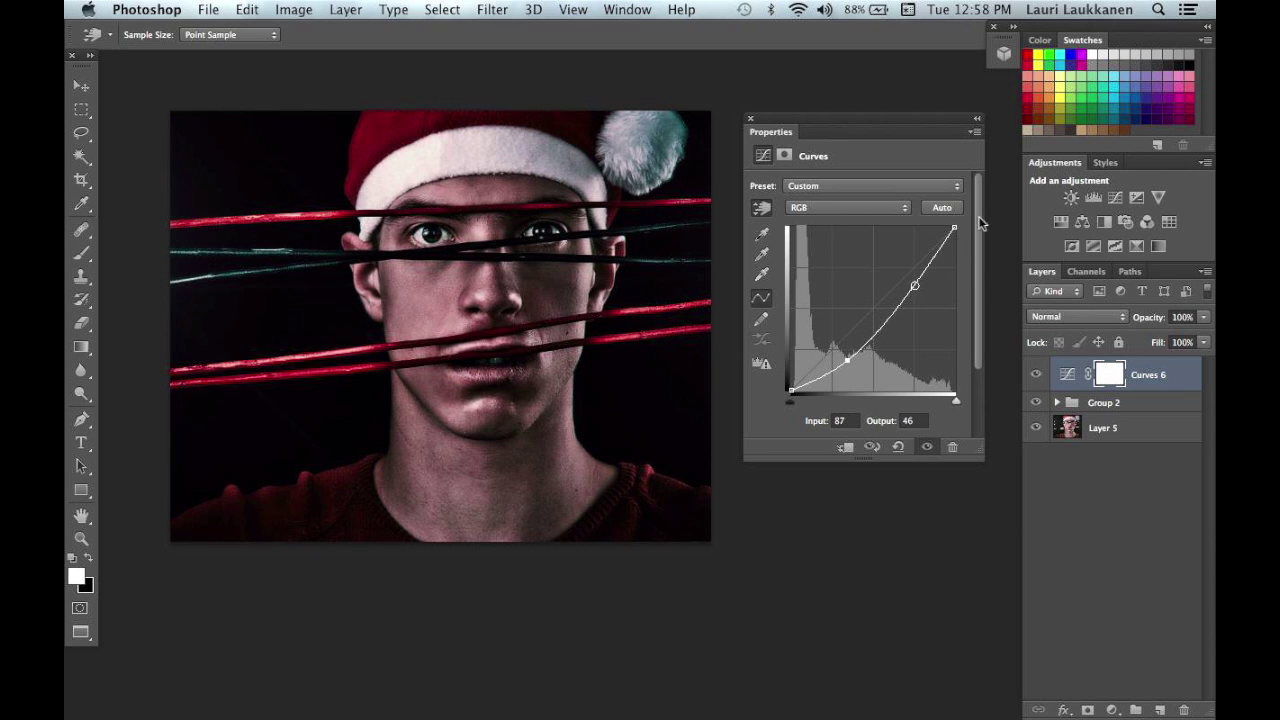
{"action": "left_click", "coordinate": [752, 119]}
Invert the new Curves layer's mask to black so the darkening is hidden.
{"action": "key", "text": "z"}
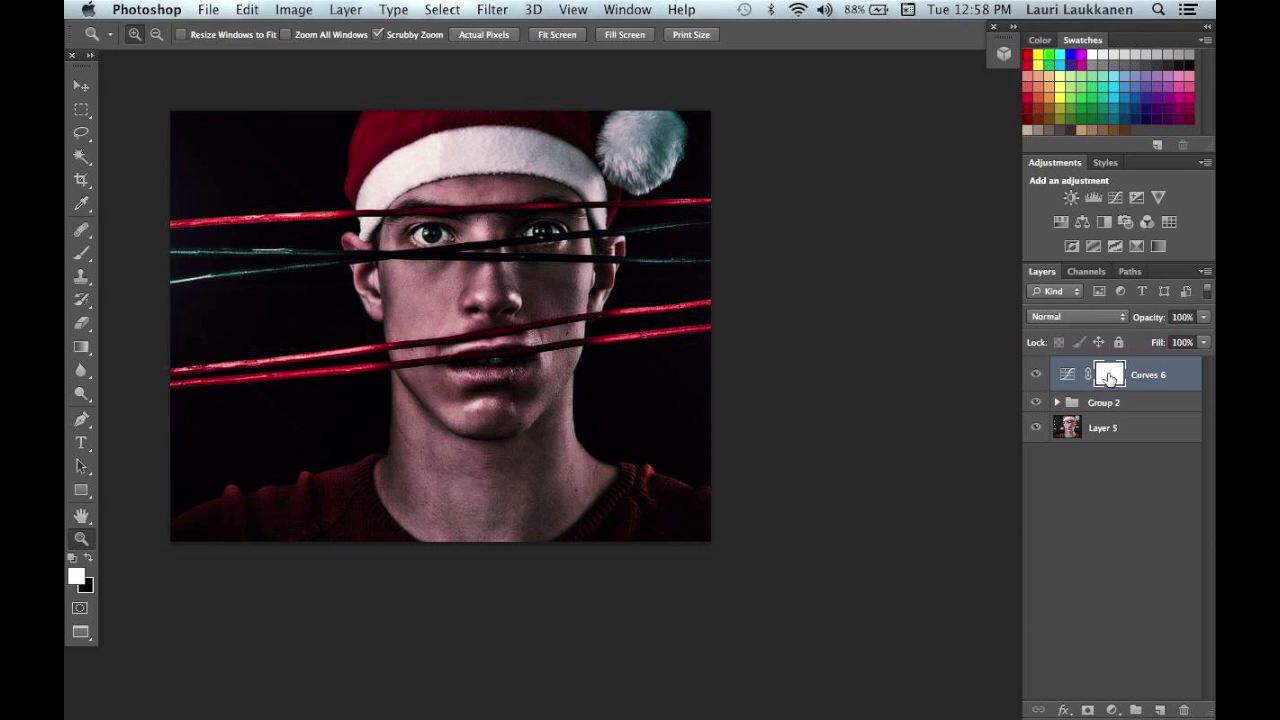
{"action": "key", "text": "super+i"}
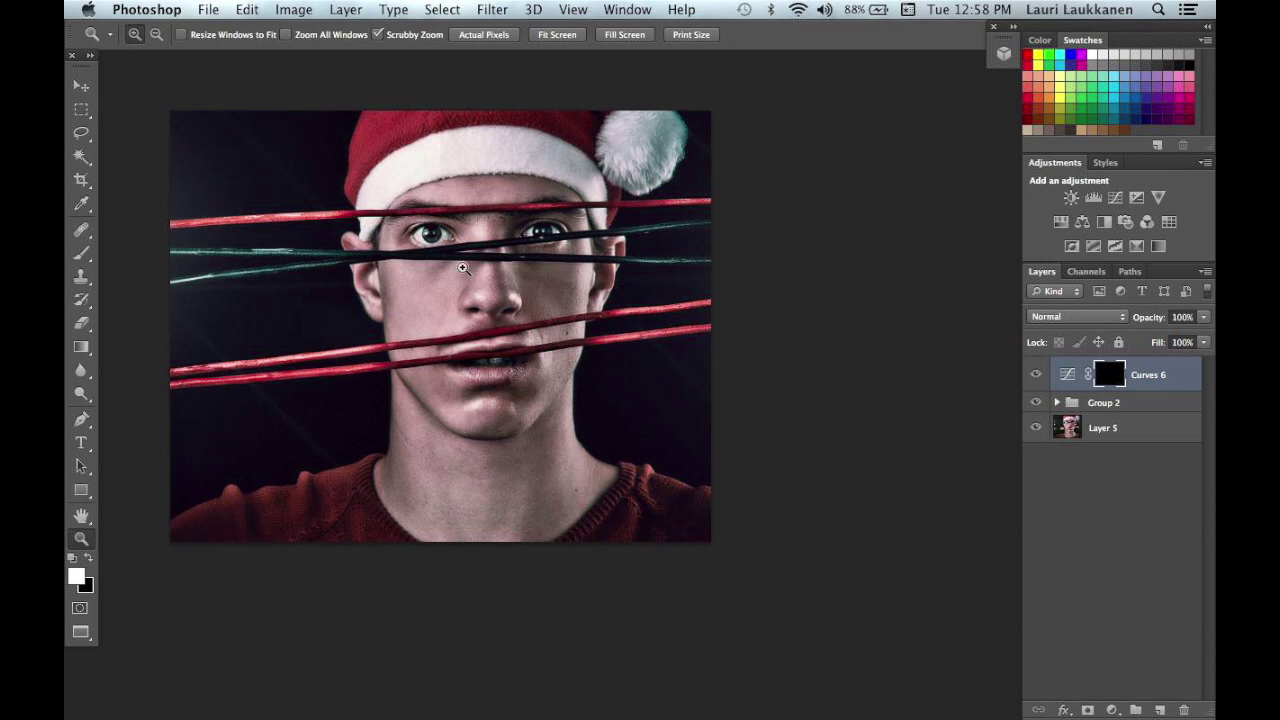
{"action": "left_click_drag", "start_coordinate": [464, 268], "coordinate": [508, 266]}
{"action": "left_click", "coordinate": [1037, 376]}
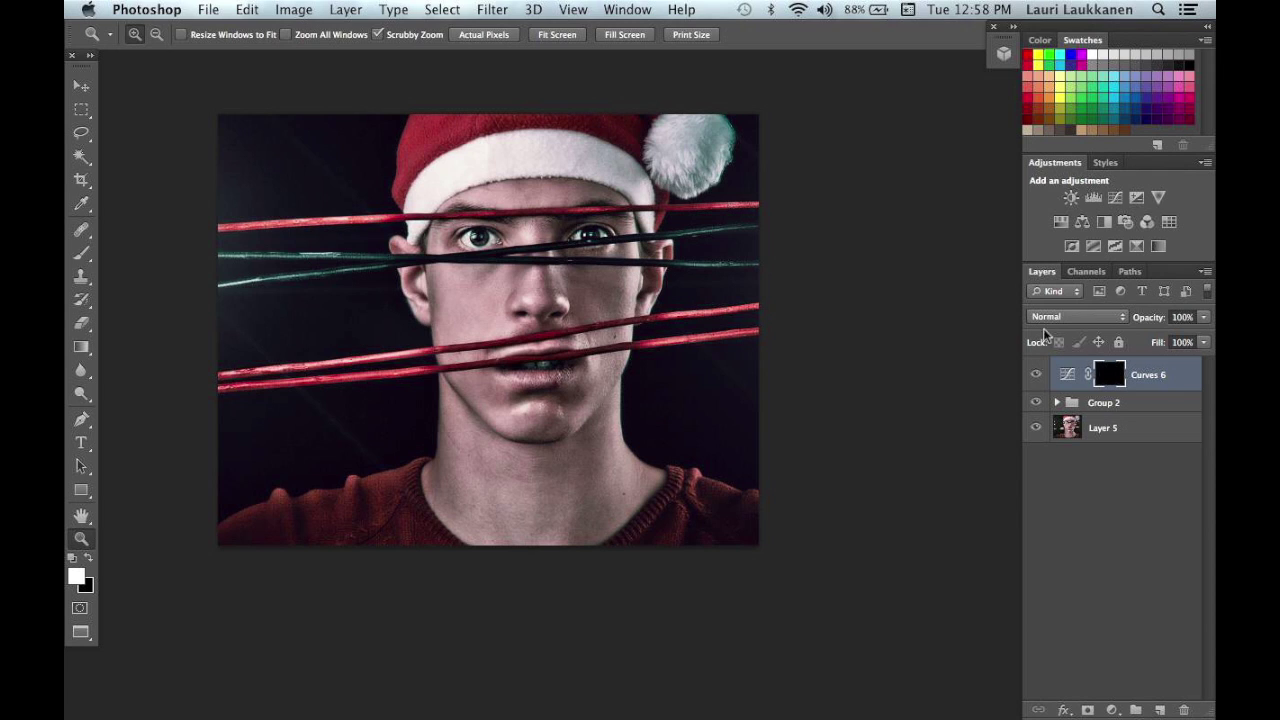
Test a soft white brush at 9% flow on the Curves mask around the nose and eyes, and reset the mask to black.
{"action": "key", "text": "b"}
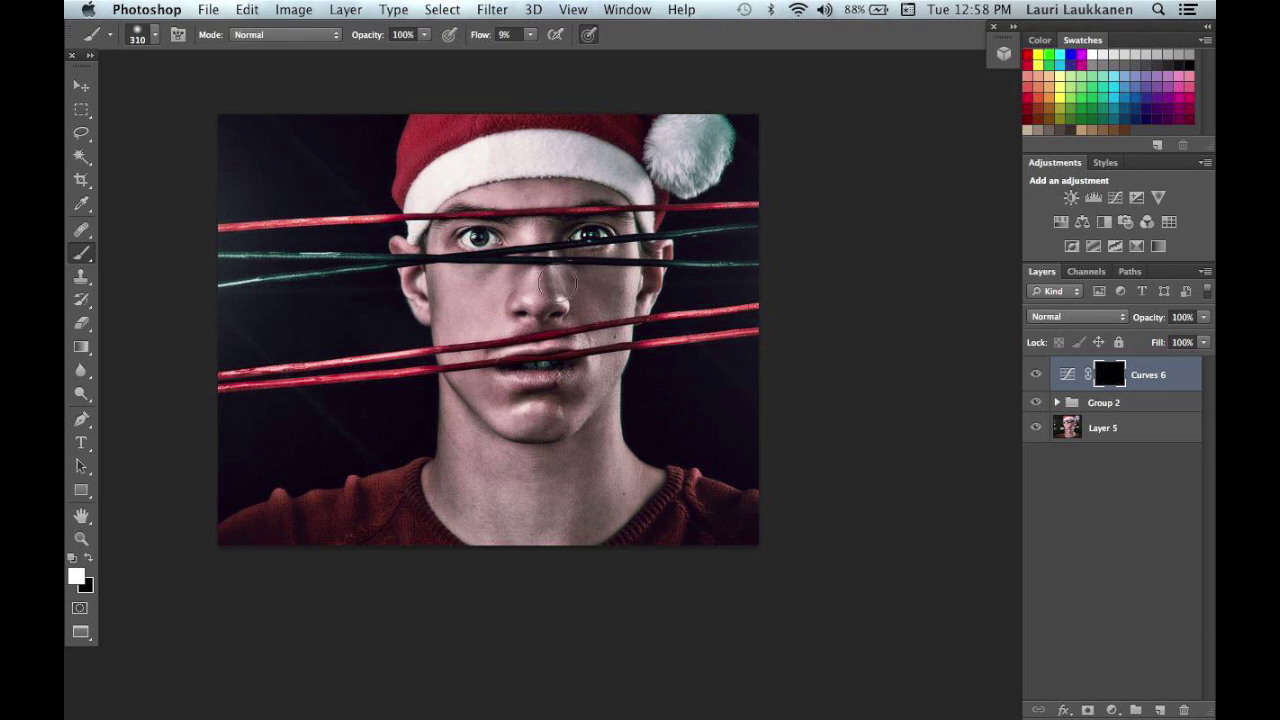
{"action": "left_click_drag", "start_coordinate": [567, 283], "coordinate": [572, 289]}
{"action": "mouse_move", "coordinate": [556, 239]}
{"action": "left_mouse_down"}
{"action": "mouse_move", "coordinate": [549, 294]}
{"action": "mouse_move", "coordinate": [535, 219]}
{"action": "mouse_move", "coordinate": [549, 301]}
{"action": "mouse_move", "coordinate": [558, 217]}
{"action": "mouse_move", "coordinate": [546, 223]}
{"action": "mouse_move", "coordinate": [608, 194]}
{"action": "mouse_move", "coordinate": [508, 214]}
{"action": "mouse_move", "coordinate": [615, 177]}
{"action": "mouse_move", "coordinate": [553, 156]}
{"action": "mouse_move", "coordinate": [577, 171]}
{"action": "mouse_move", "coordinate": [490, 187]}
{"action": "mouse_move", "coordinate": [601, 177]}
{"action": "mouse_move", "coordinate": [453, 197]}
{"action": "mouse_move", "coordinate": [535, 177]}
{"action": "mouse_move", "coordinate": [629, 185]}
{"action": "mouse_move", "coordinate": [452, 195]}
{"action": "mouse_move", "coordinate": [638, 198]}
{"action": "mouse_move", "coordinate": [627, 190]}
{"action": "mouse_move", "coordinate": [678, 206]}
{"action": "mouse_move", "coordinate": [635, 245]}
{"action": "mouse_move", "coordinate": [618, 355]}
{"action": "mouse_move", "coordinate": [616, 313]}
{"action": "mouse_move", "coordinate": [608, 348]}
{"action": "mouse_move", "coordinate": [623, 302]}
{"action": "mouse_move", "coordinate": [604, 378]}
{"action": "mouse_move", "coordinate": [621, 283]}
{"action": "mouse_move", "coordinate": [592, 404]}
{"action": "mouse_move", "coordinate": [620, 239]}
{"action": "mouse_move", "coordinate": [605, 370]}
{"action": "mouse_move", "coordinate": [628, 255]}
{"action": "mouse_move", "coordinate": [611, 362]}
{"action": "mouse_move", "coordinate": [685, 283]}
{"action": "mouse_move", "coordinate": [670, 265]}
{"action": "mouse_move", "coordinate": [612, 276]}
{"action": "mouse_move", "coordinate": [610, 233]}
{"action": "mouse_move", "coordinate": [651, 256]}
{"action": "left_mouse_up"}
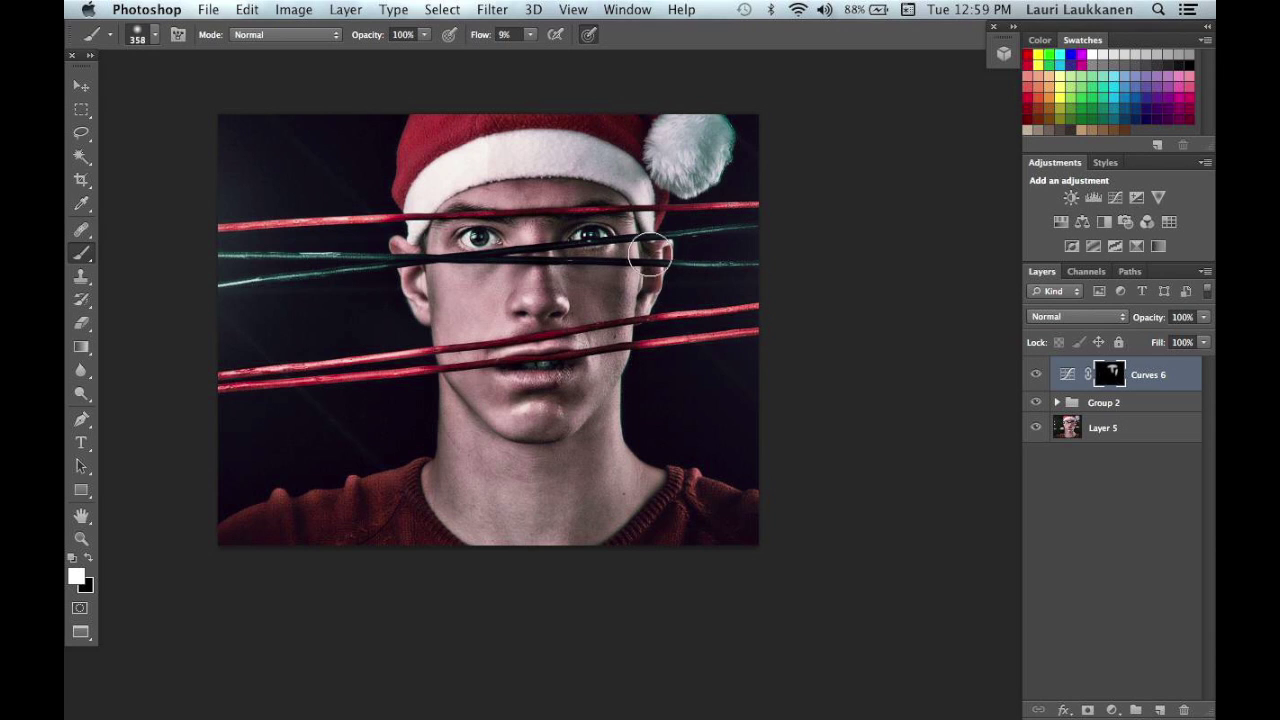
{"action": "key", "text": "super+alt+z"}
{"action": "key", "text": "super+alt+z"}
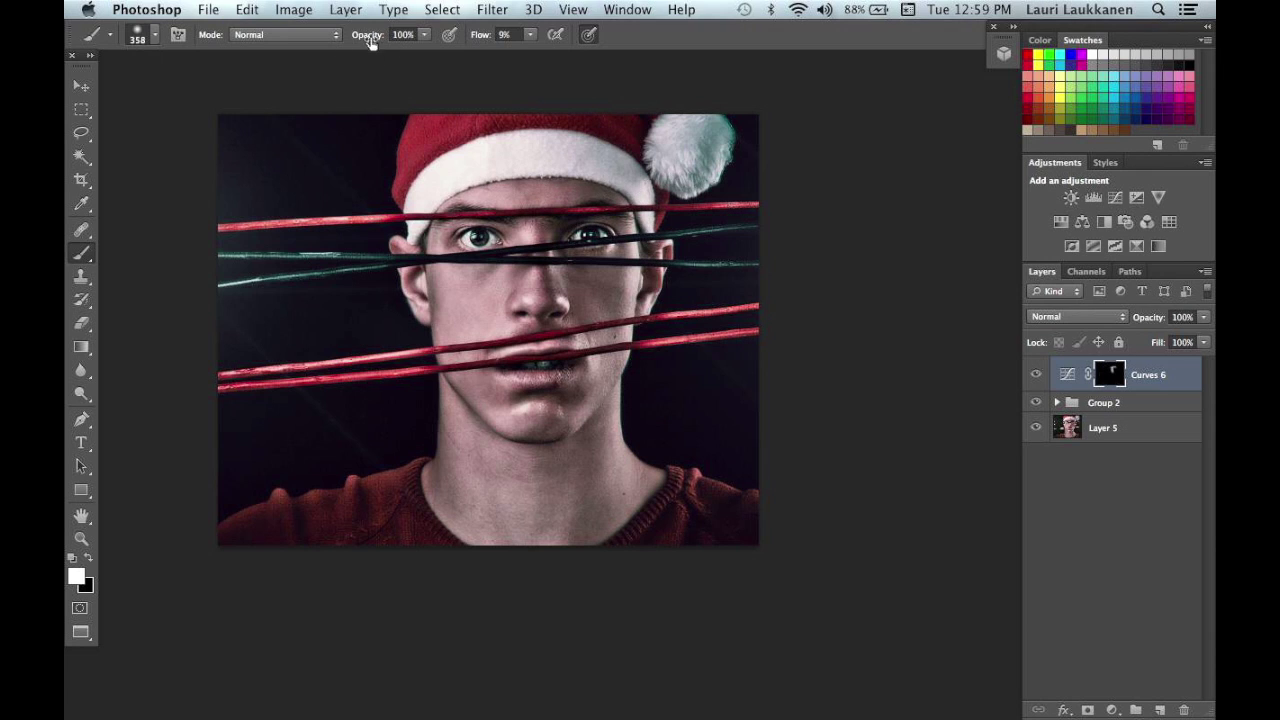
{"action": "mouse_move", "coordinate": [525, 222]}
{"action": "left_mouse_down"}
{"action": "mouse_move", "coordinate": [562, 192]}
{"action": "mouse_move", "coordinate": [484, 180]}
{"action": "mouse_move", "coordinate": [478, 192]}
{"action": "mouse_move", "coordinate": [597, 214]}
{"action": "mouse_move", "coordinate": [614, 204]}
{"action": "mouse_move", "coordinate": [498, 203]}
{"action": "mouse_move", "coordinate": [622, 212]}
{"action": "left_mouse_up"}
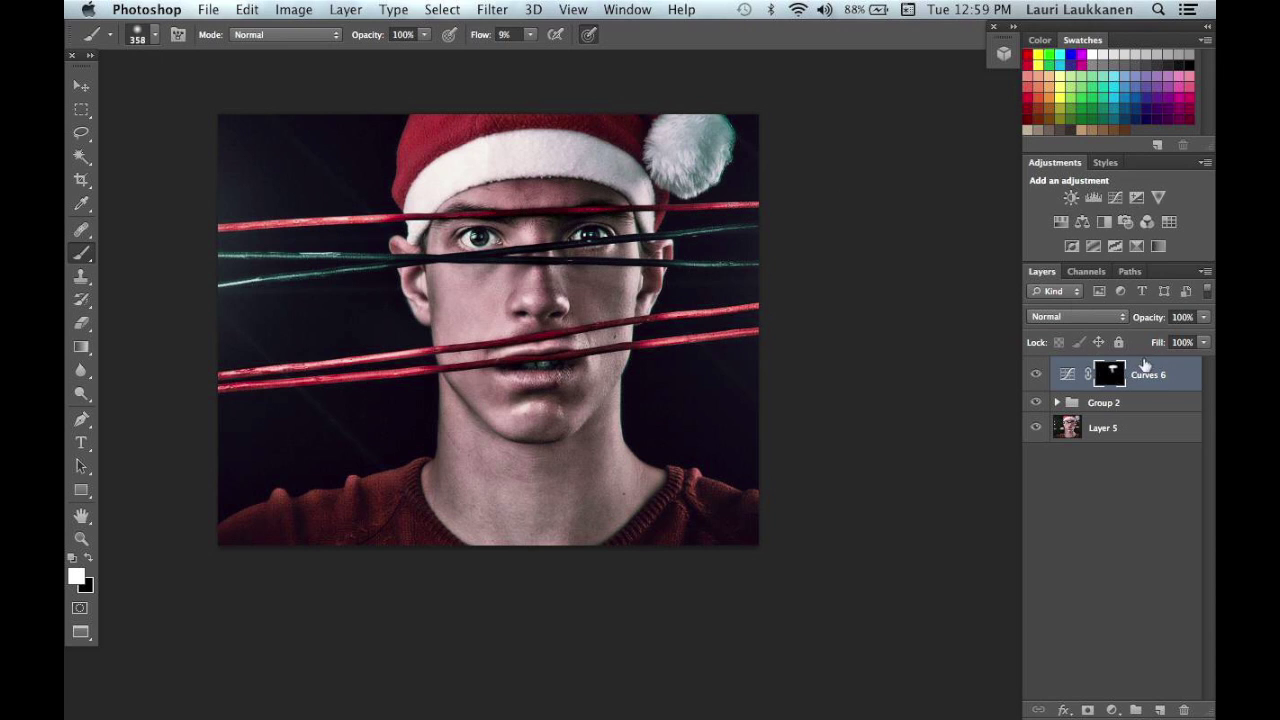
{"action": "key", "text": "super+i"}
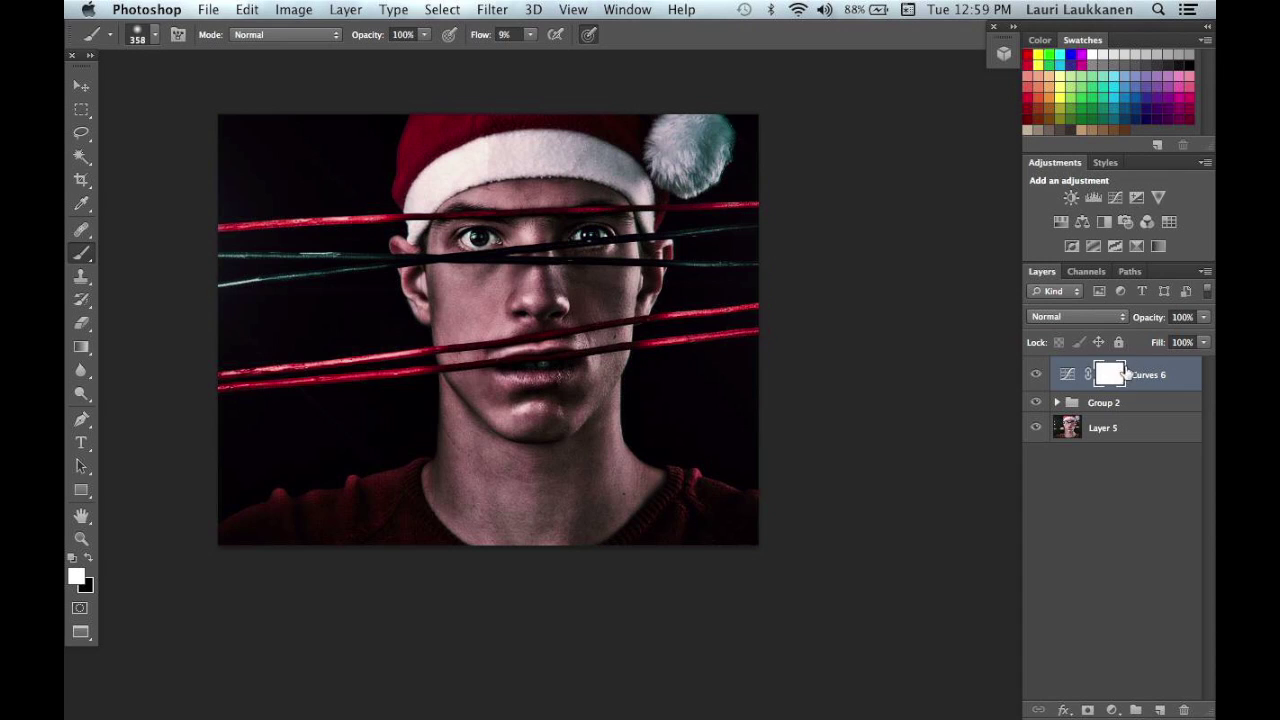
{"action": "key", "text": "super+i"}
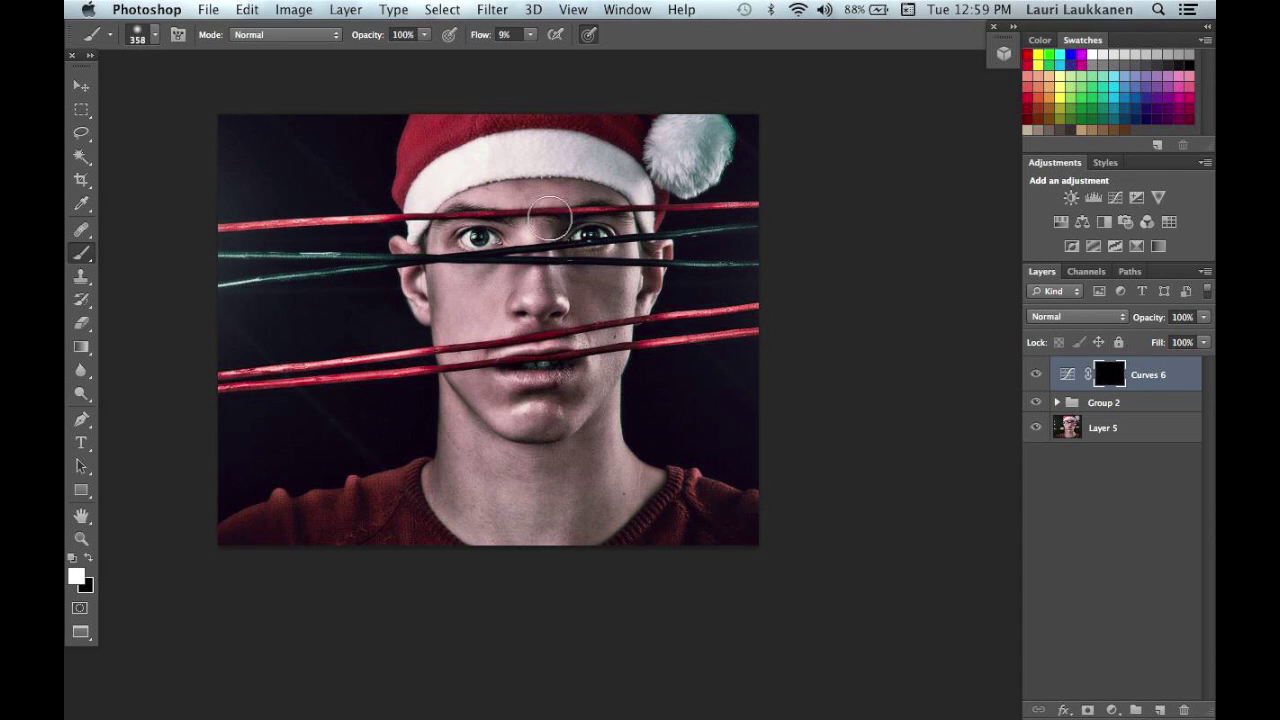
Paint white at 9% flow on the Curves mask to darken the shadows of the forehead, eye sockets, cheeks and jaw.
{"action": "left_click_drag", "start_coordinate": [545, 190], "coordinate": [496, 189]}
{"action": "left_click_drag", "start_coordinate": [587, 189], "coordinate": [631, 202]}
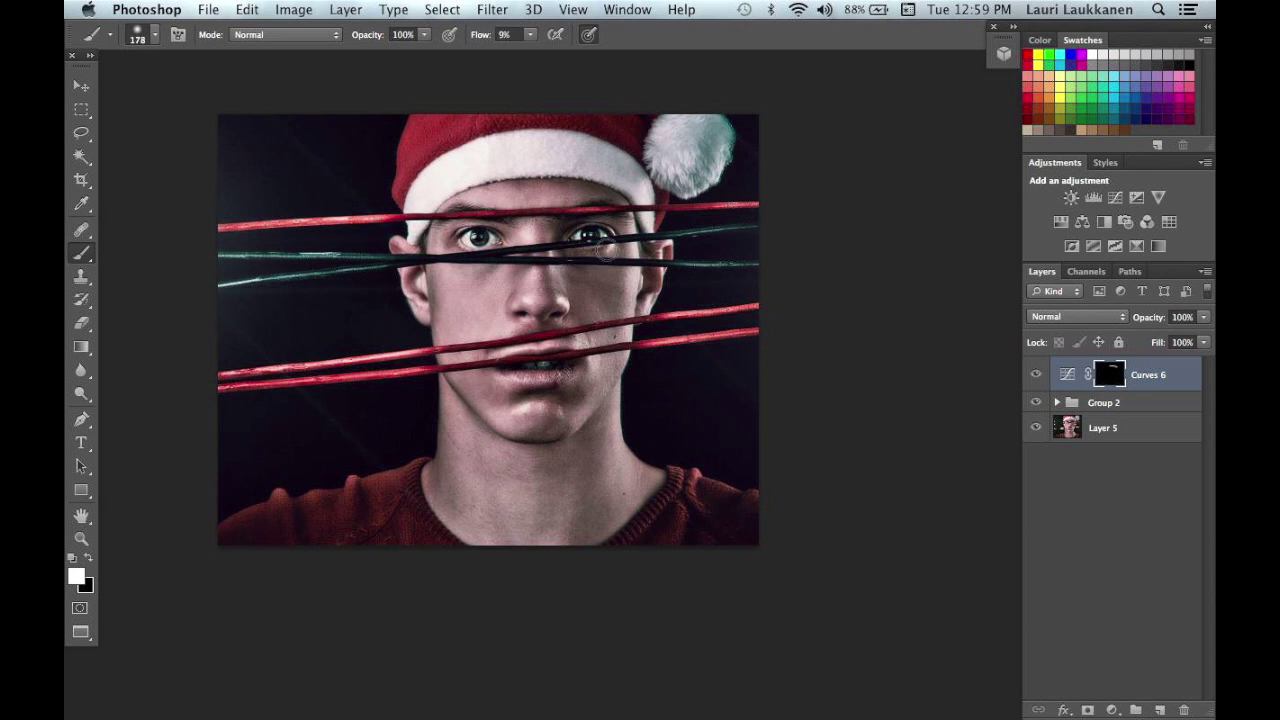
{"action": "left_click_drag", "start_coordinate": [515, 221], "coordinate": [444, 216]}
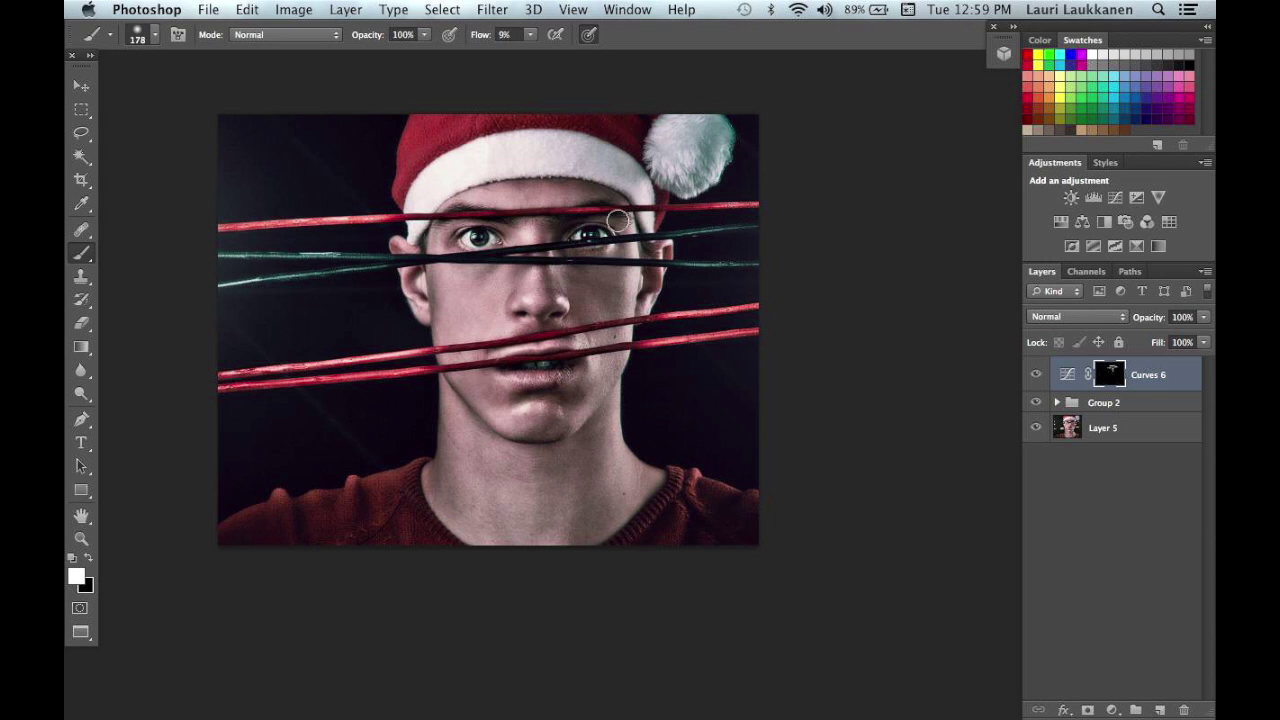
{"action": "left_click_drag", "start_coordinate": [575, 288], "coordinate": [588, 289]}
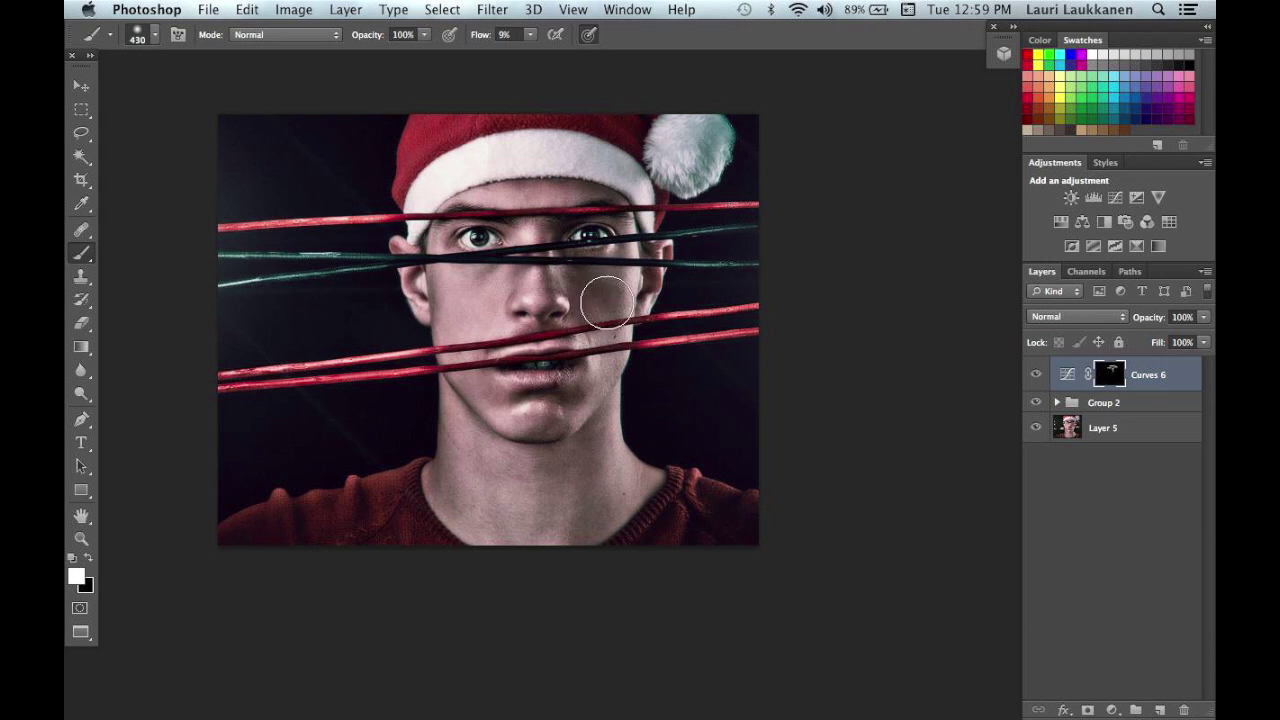
{"action": "mouse_move", "coordinate": [614, 357]}
{"action": "left_mouse_down"}
{"action": "mouse_move", "coordinate": [627, 355]}
{"action": "mouse_move", "coordinate": [569, 434]}
{"action": "mouse_move", "coordinate": [526, 409]}
{"action": "mouse_move", "coordinate": [570, 405]}
{"action": "left_mouse_up"}
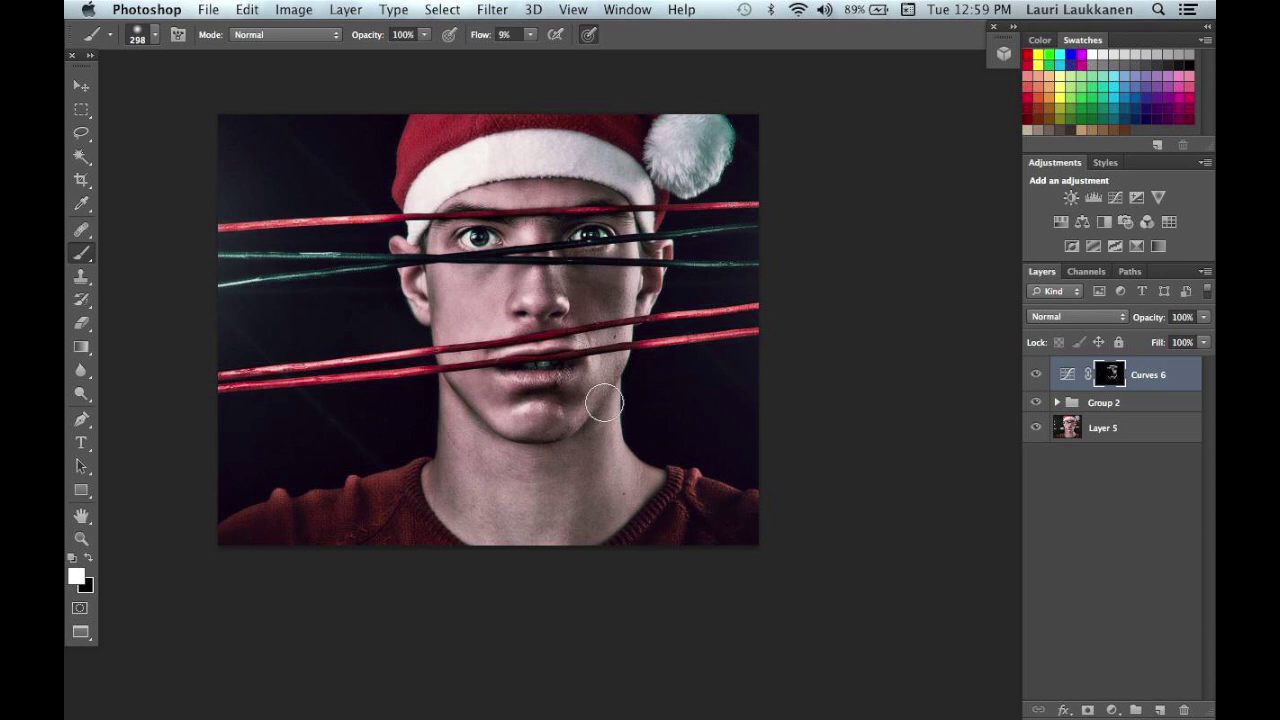
{"action": "left_click_drag", "start_coordinate": [503, 329], "coordinate": [495, 337]}
{"action": "left_click_drag", "start_coordinate": [486, 282], "coordinate": [508, 281]}
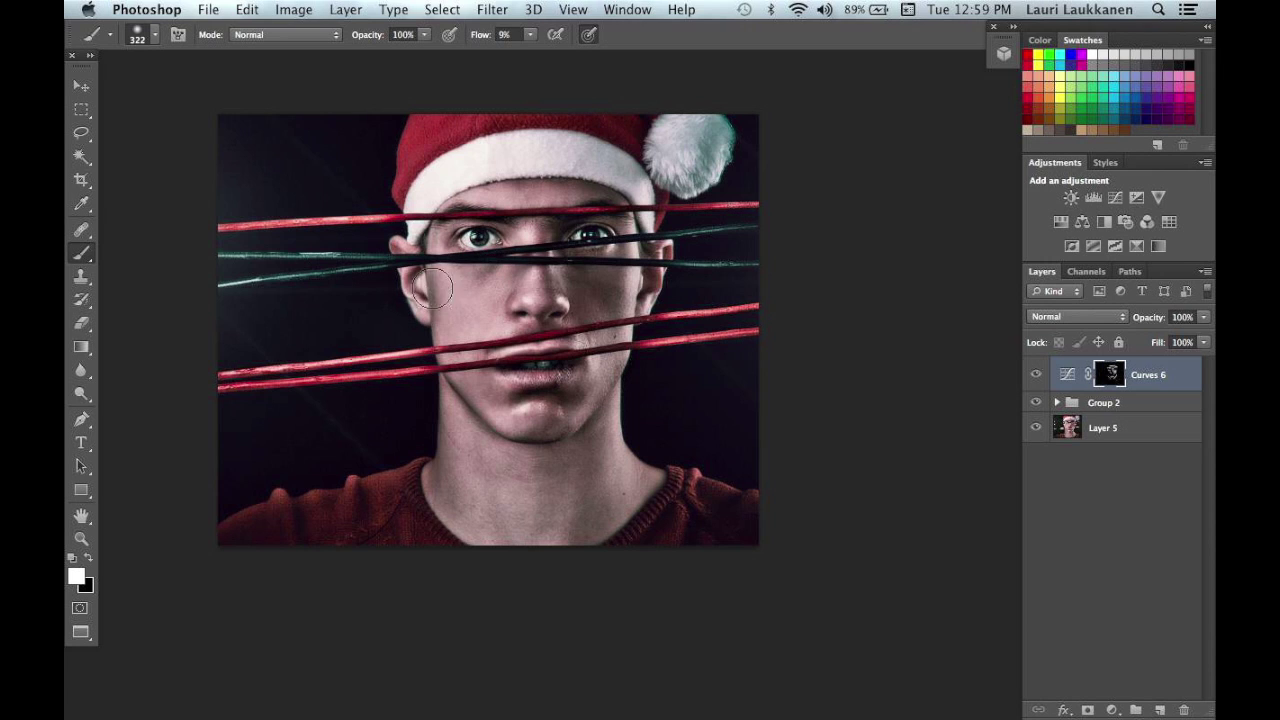
Paint white at 9% flow on the Curves mask to deepen the shadows on the neck, sweater and Santa hat.
{"action": "left_click_drag", "start_coordinate": [480, 464], "coordinate": [457, 471]}
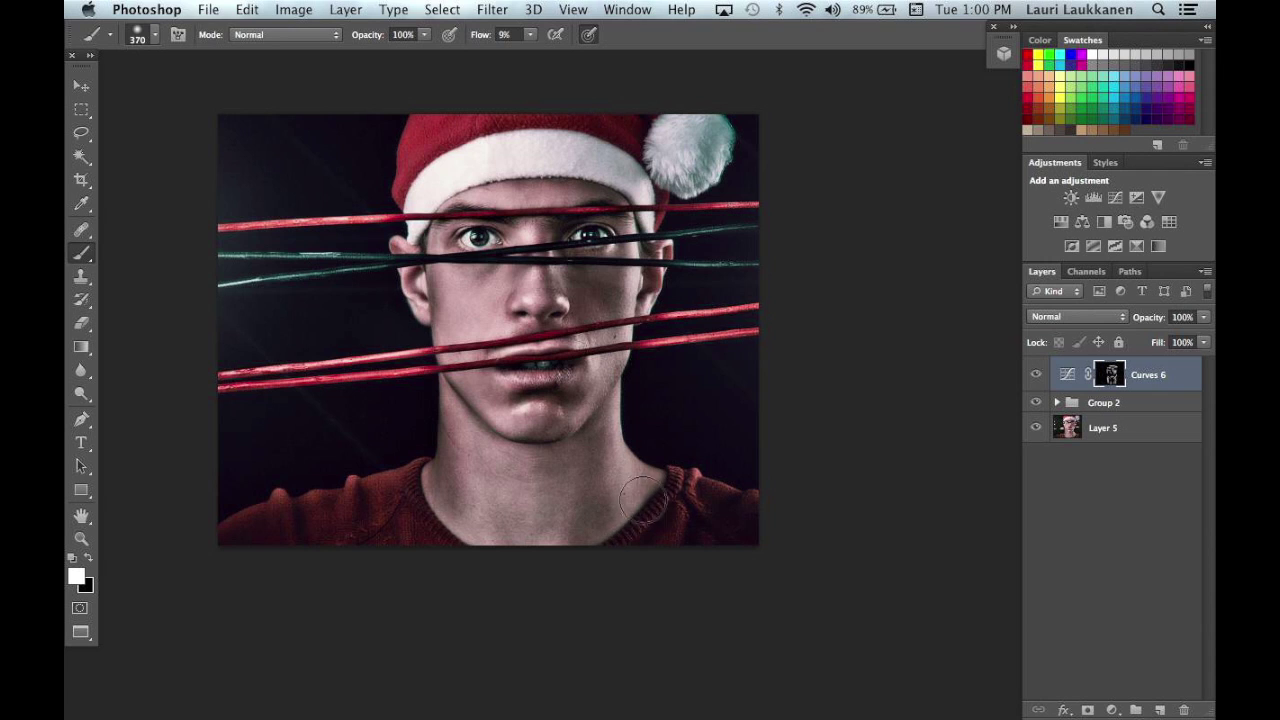
{"action": "left_click_drag", "start_coordinate": [340, 517], "coordinate": [316, 518]}
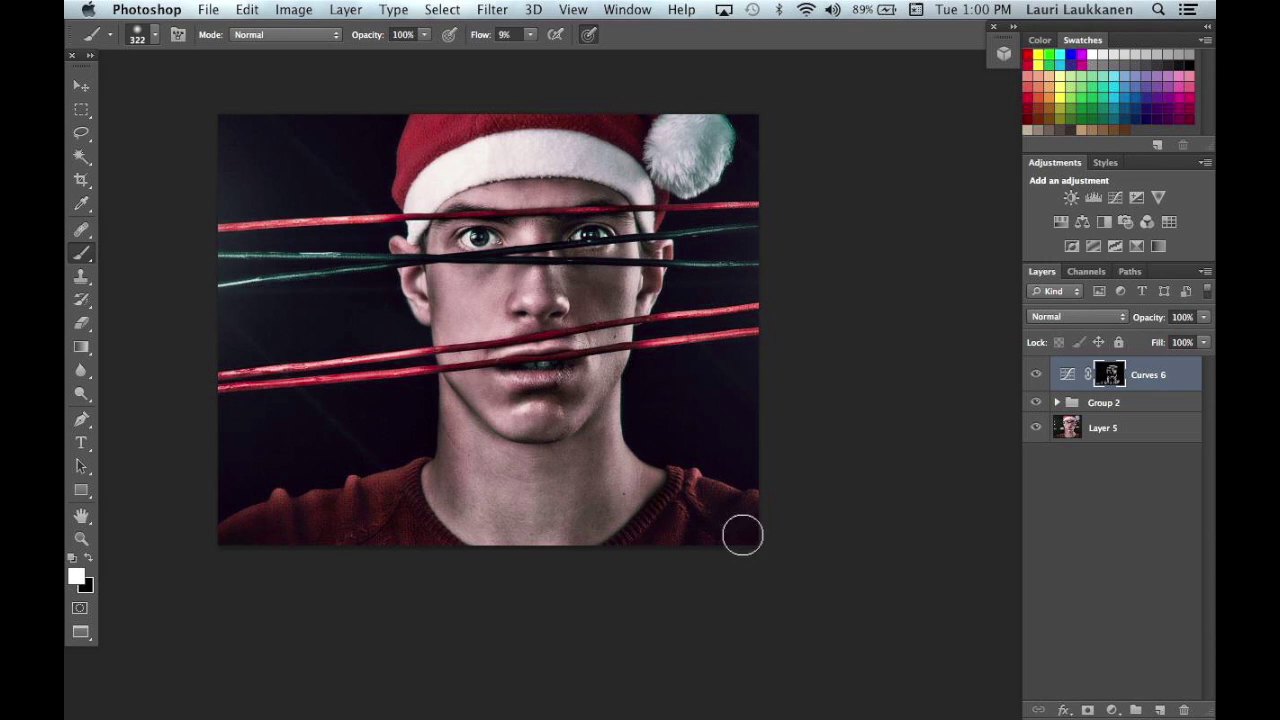
{"action": "left_click_drag", "start_coordinate": [712, 531], "coordinate": [734, 520]}
{"action": "left_click_drag", "start_coordinate": [480, 500], "coordinate": [490, 498]}
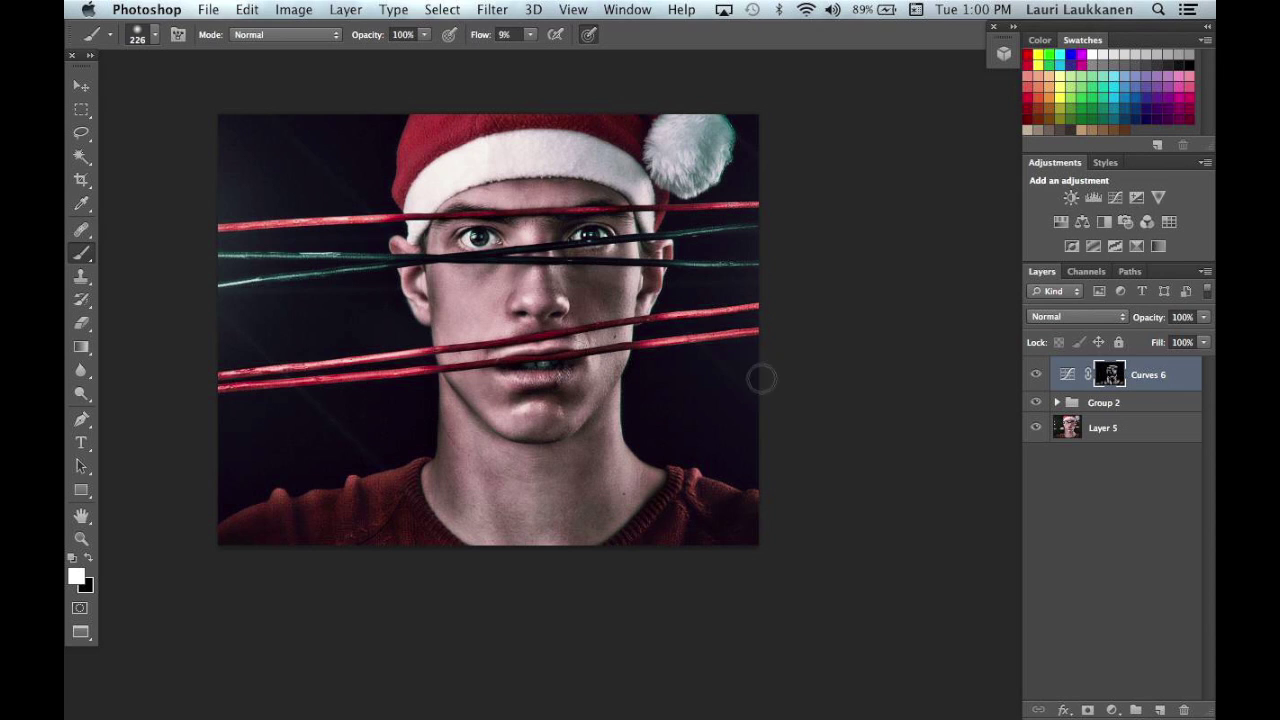
{"action": "left_click_drag", "start_coordinate": [463, 140], "coordinate": [446, 149]}
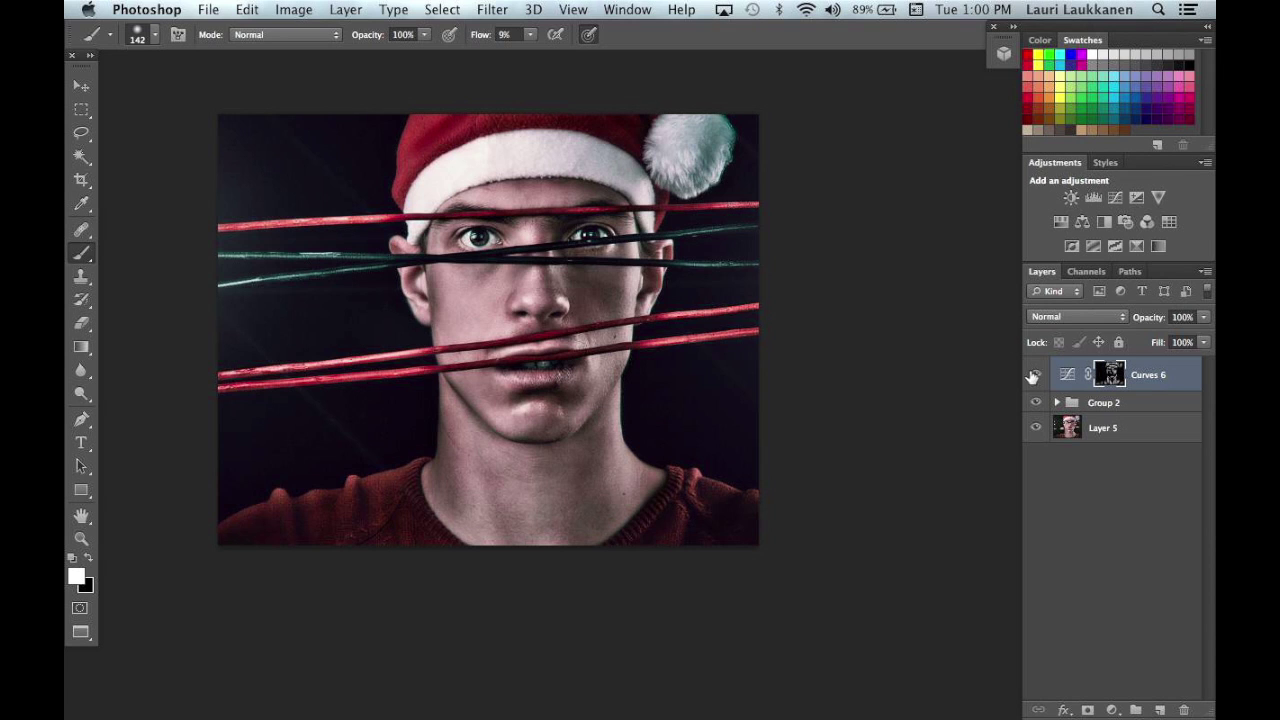
Lower the darkening Curves layer's opacity to 60% and compare the portrait with and without the layer.
{"action": "left_click", "coordinate": [1034, 375]}
{"action": "left_click", "coordinate": [1035, 374]}
{"action": "left_click", "coordinate": [1035, 373]}
{"action": "left_click", "coordinate": [1035, 373]}
{"action": "left_click", "coordinate": [1034, 372]}
{"action": "left_click", "coordinate": [1033, 371]}
{"action": "left_click_drag", "start_coordinate": [1146, 320], "coordinate": [1125, 322]}
{"action": "left_click", "coordinate": [1036, 374]}
{"action": "left_click", "coordinate": [1036, 374]}
{"action": "left_click", "coordinate": [1036, 374]}
{"action": "left_click", "coordinate": [1036, 374]}
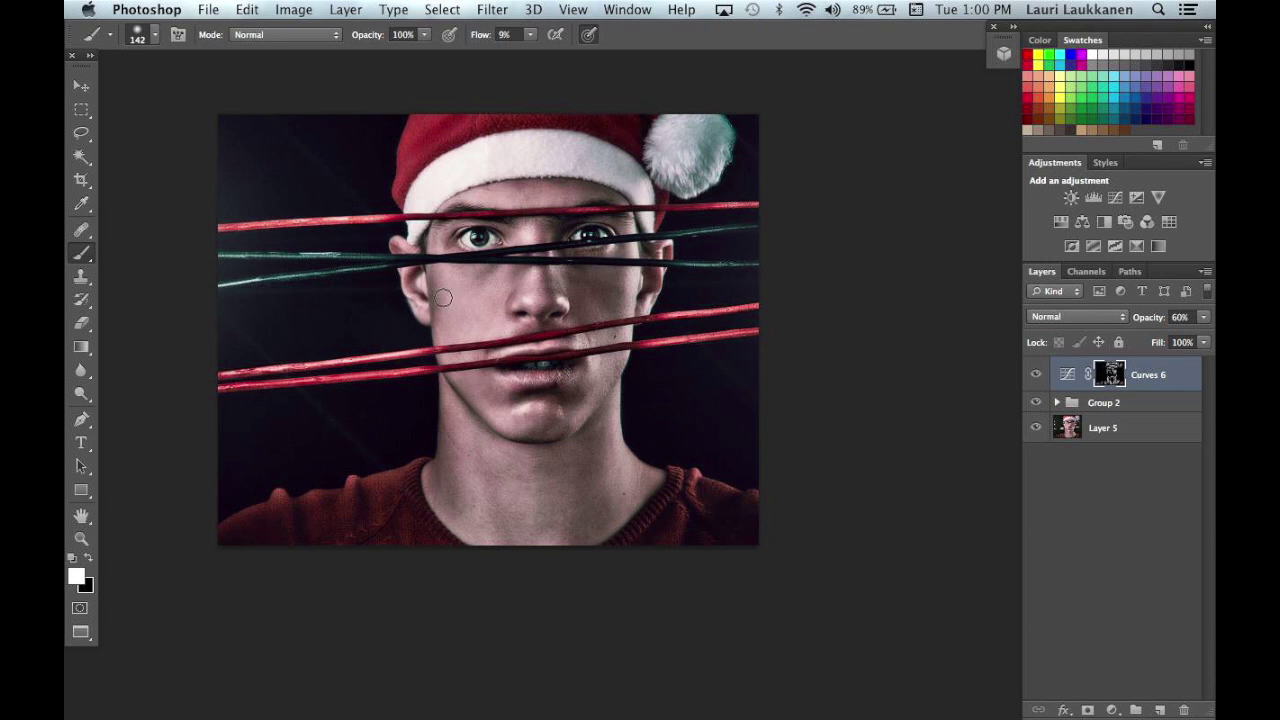
{"action": "left_click", "coordinate": [1036, 374]}
{"action": "left_click", "coordinate": [1036, 374]}
Soften the darkening Curves layer's mask with a Gaussian Blur of 30.3 pixels.
{"action": "left_click", "coordinate": [495, 10]}
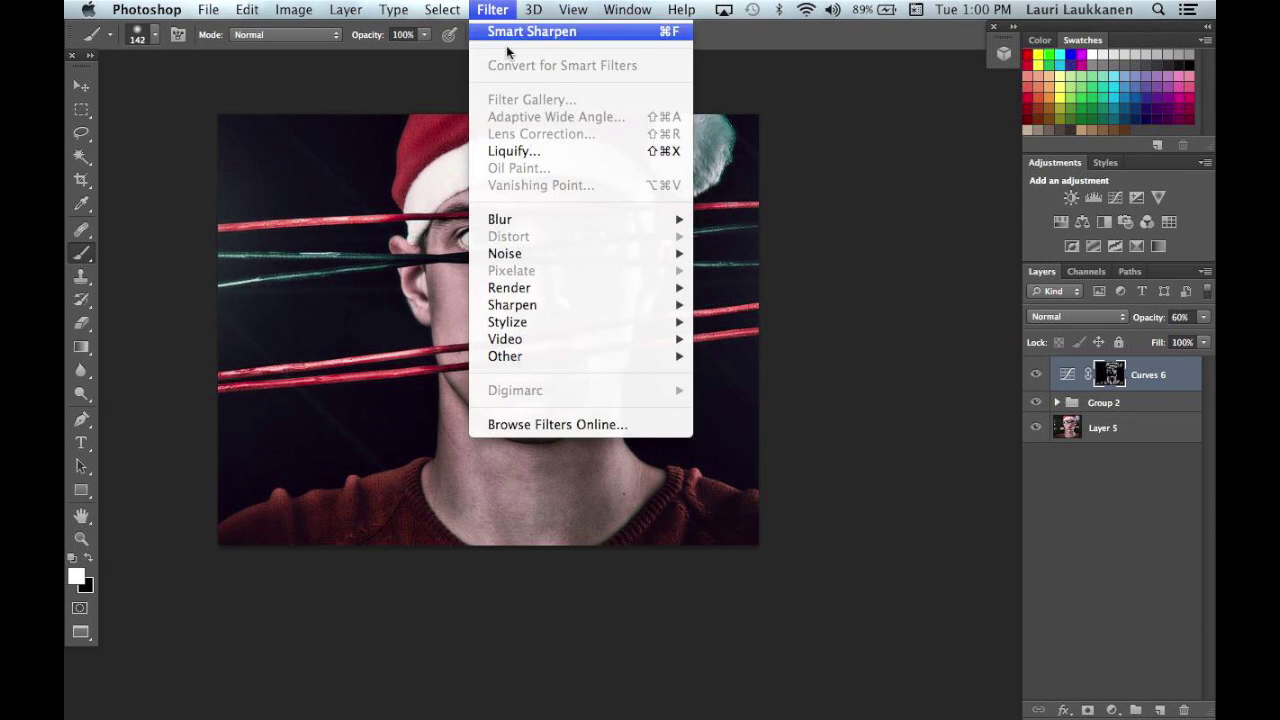
{"action": "mouse_move", "coordinate": [545, 220]}
{"action": "left_click", "coordinate": [799, 358]}
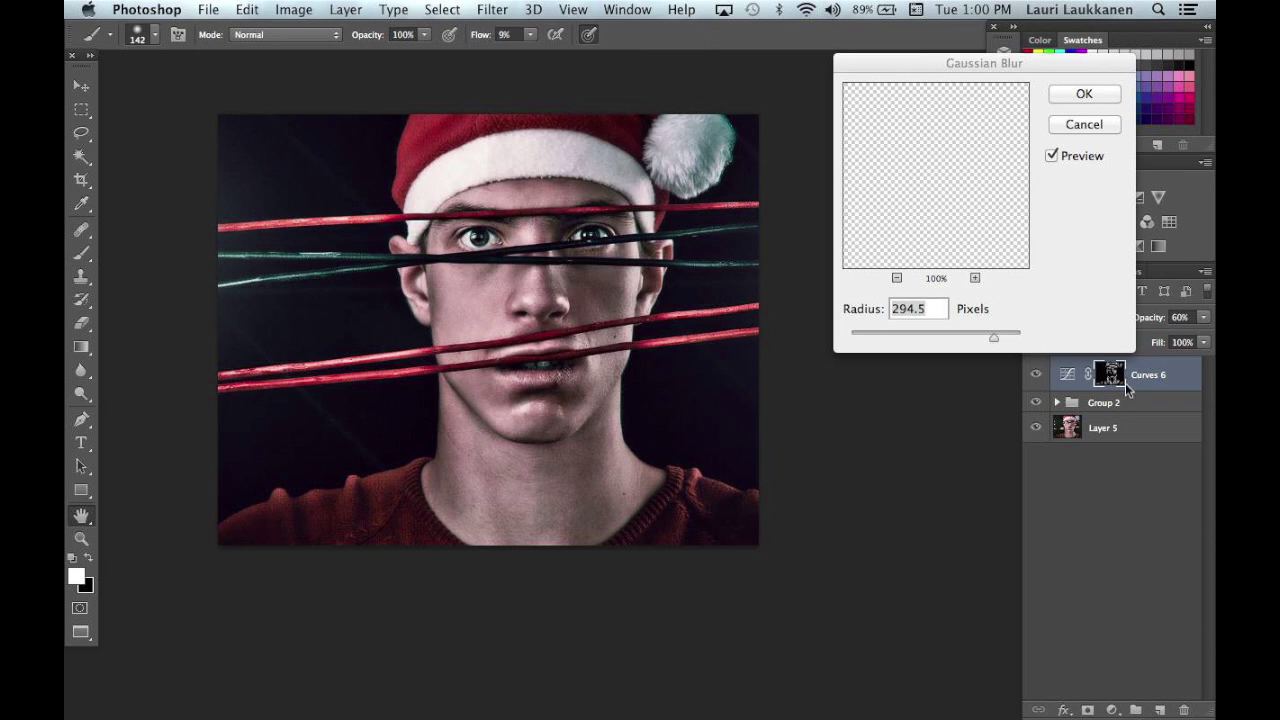
{"action": "left_click_drag", "start_coordinate": [993, 338], "coordinate": [966, 341]}
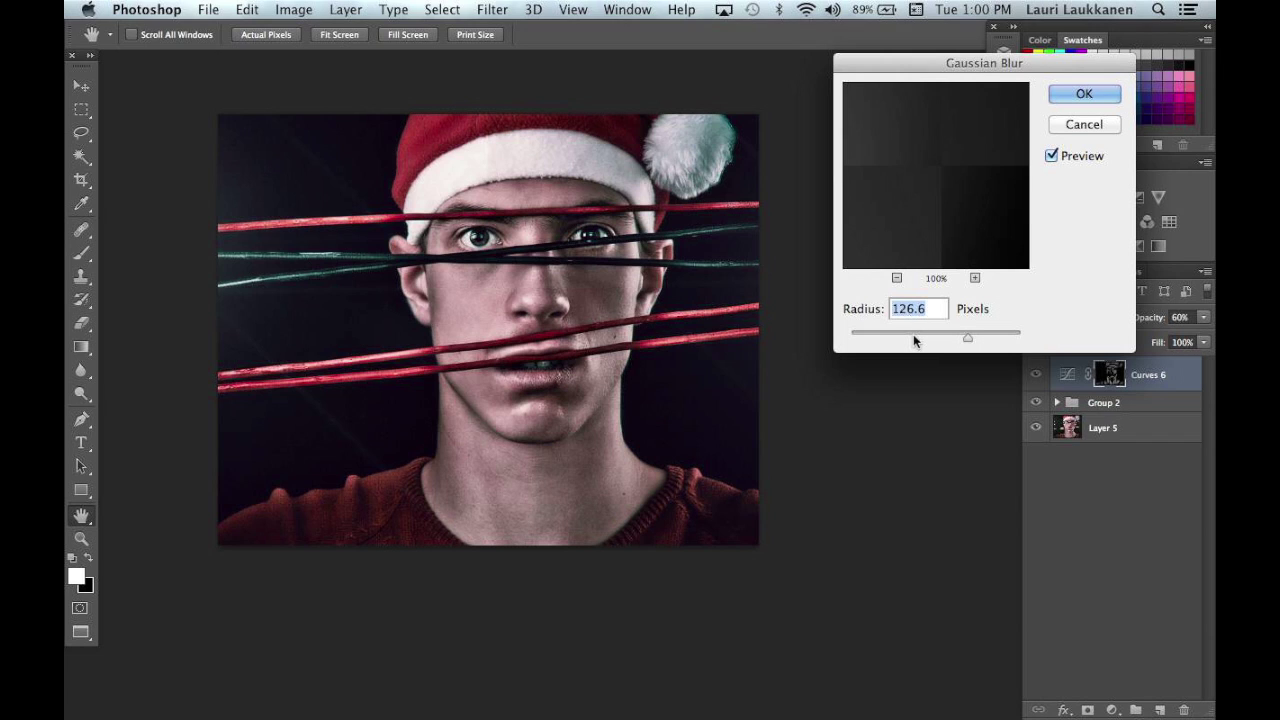
{"action": "left_click_drag", "start_coordinate": [913, 338], "coordinate": [917, 340]}
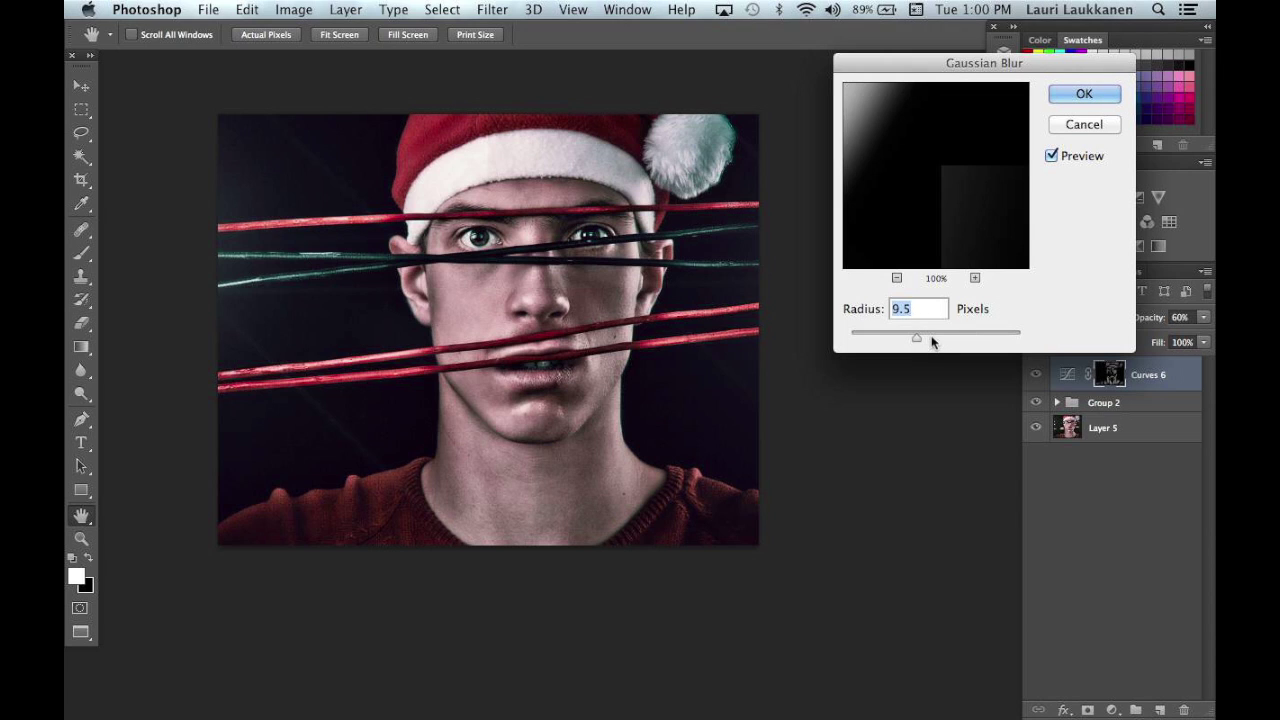
{"action": "left_click", "coordinate": [930, 340]}
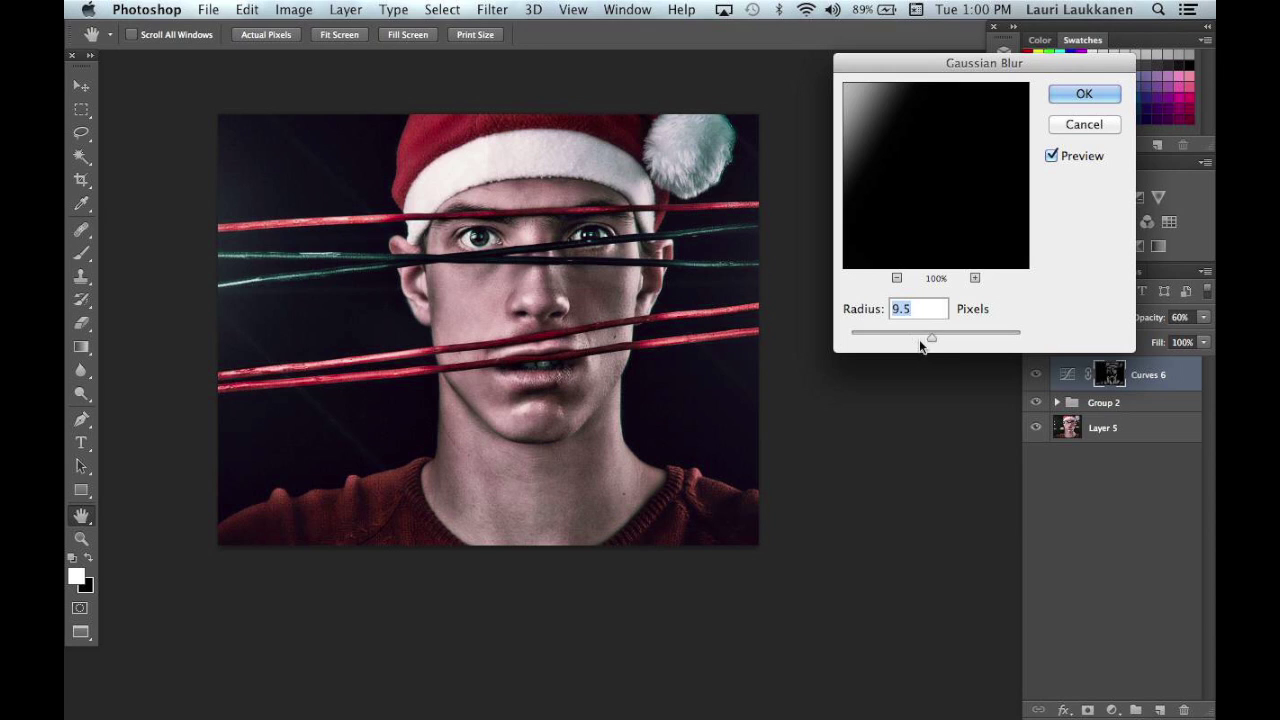
{"action": "left_click_drag", "start_coordinate": [932, 340], "coordinate": [935, 341]}
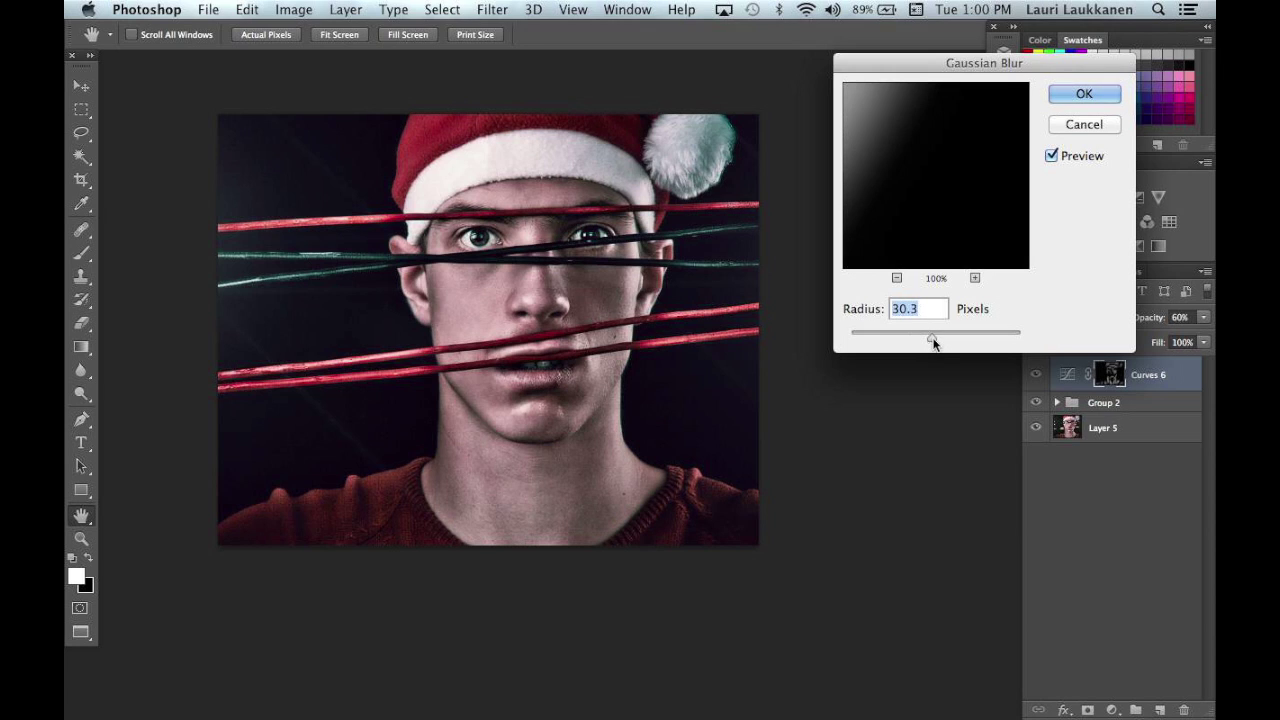
{"action": "left_click", "coordinate": [1088, 94]}
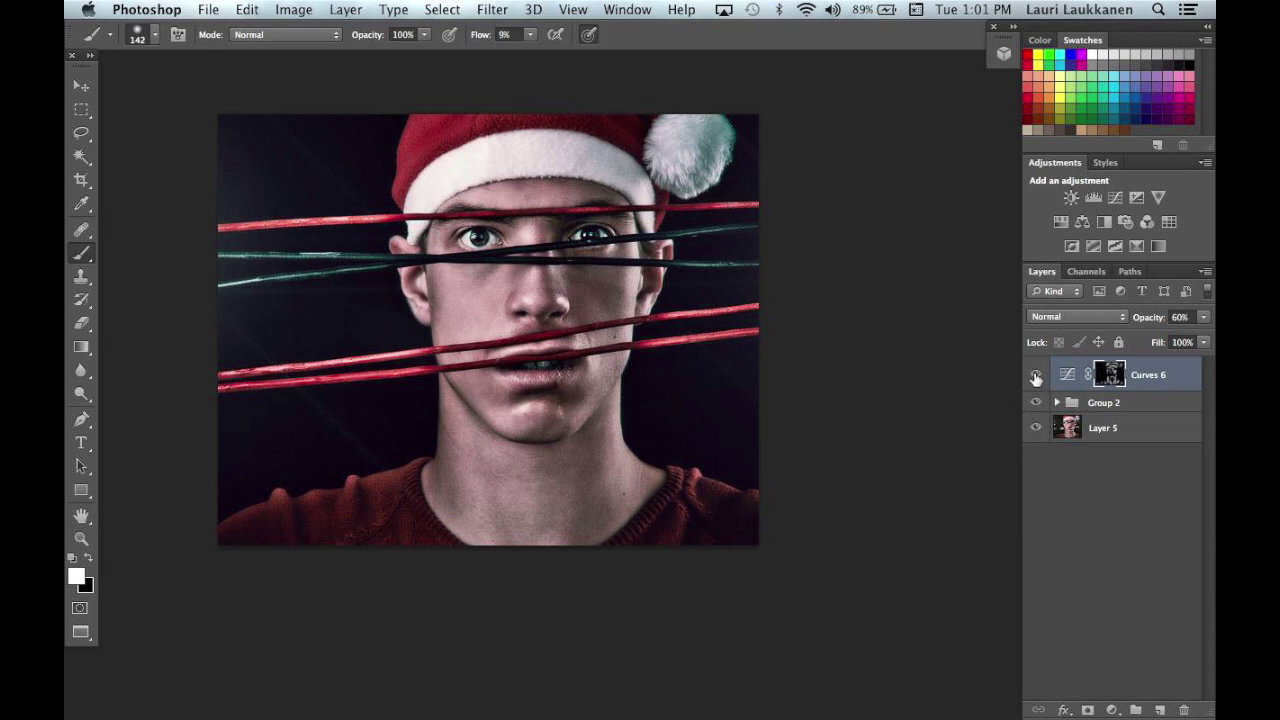
Compare the portrait with and without the softened darkening layer and set its opacity to 66%.
{"action": "left_click", "coordinate": [1036, 376]}
{"action": "left_click", "coordinate": [1036, 376]}
{"action": "left_click", "coordinate": [1036, 376]}
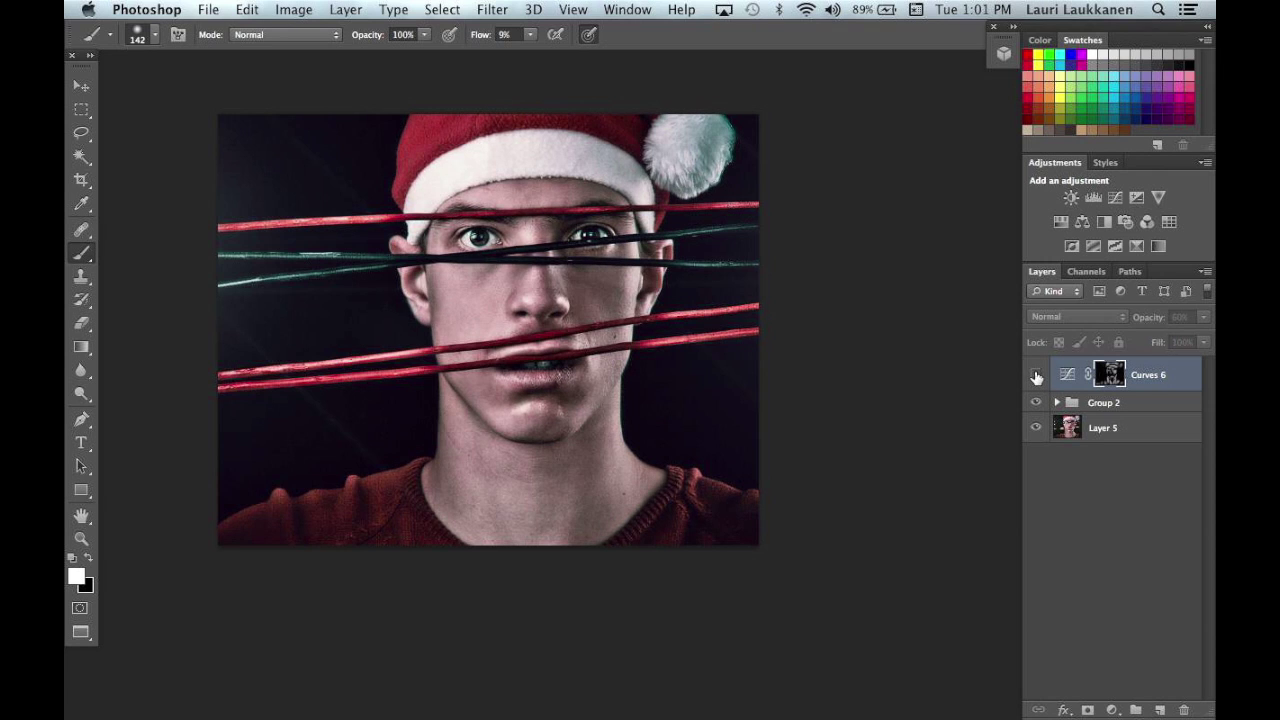
{"action": "left_click", "coordinate": [1036, 376]}
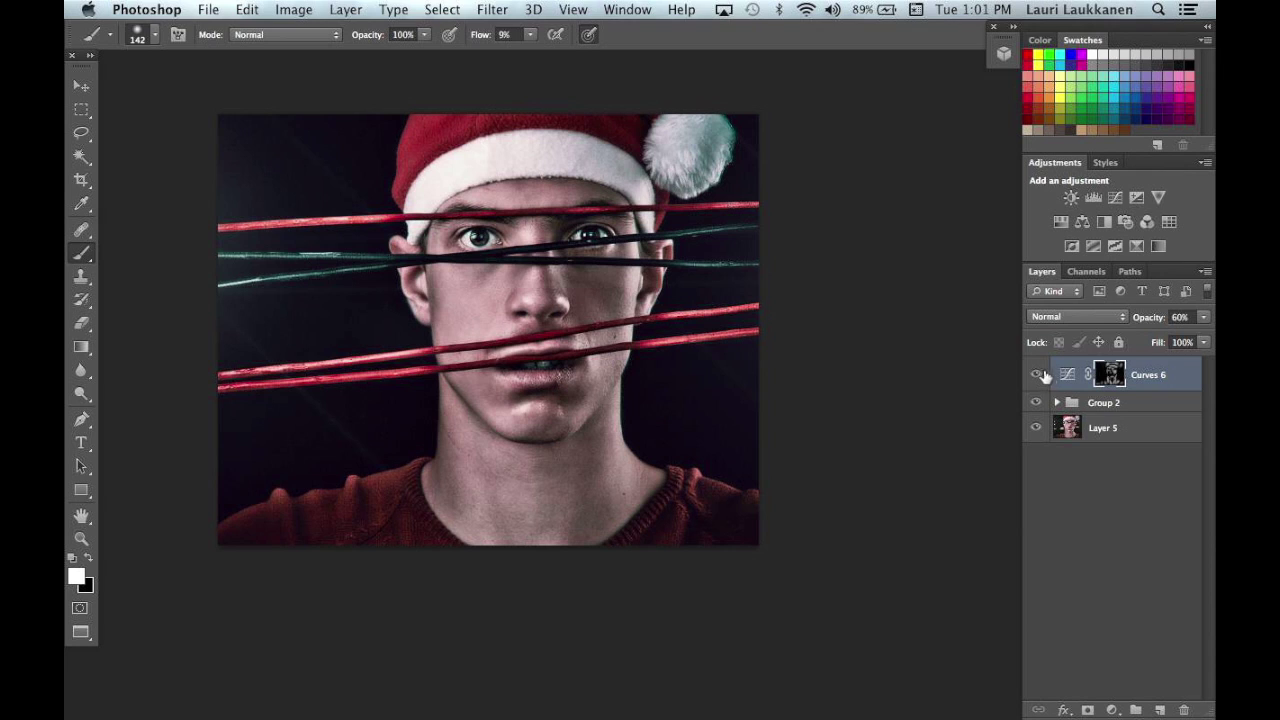
{"action": "left_click_drag", "start_coordinate": [1148, 318], "coordinate": [1154, 318]}
{"action": "left_click", "coordinate": [1036, 376]}
{"action": "left_click", "coordinate": [1036, 376]}
{"action": "left_click", "coordinate": [1037, 376]}
{"action": "left_click", "coordinate": [1037, 376]}
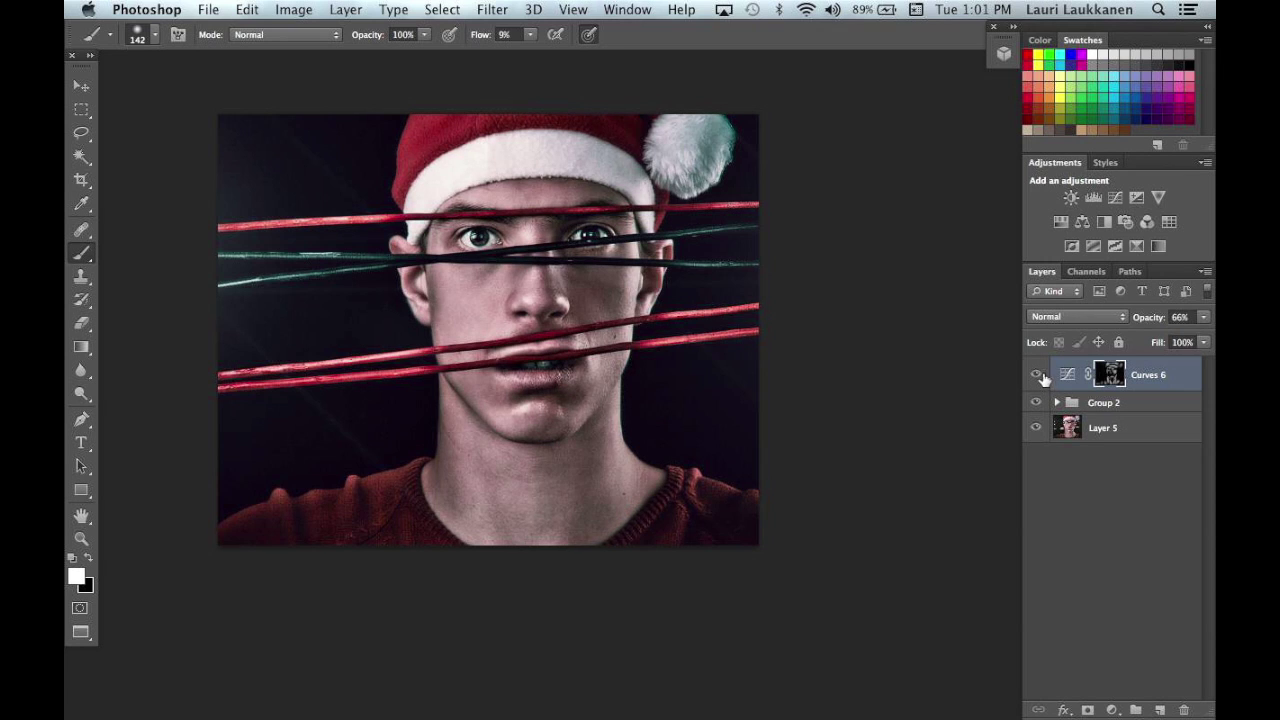
Add a second Curves adjustment layer and brighten the skin tones with a curve point at input 163, output 195.
{"action": "left_click", "coordinate": [1112, 710]}
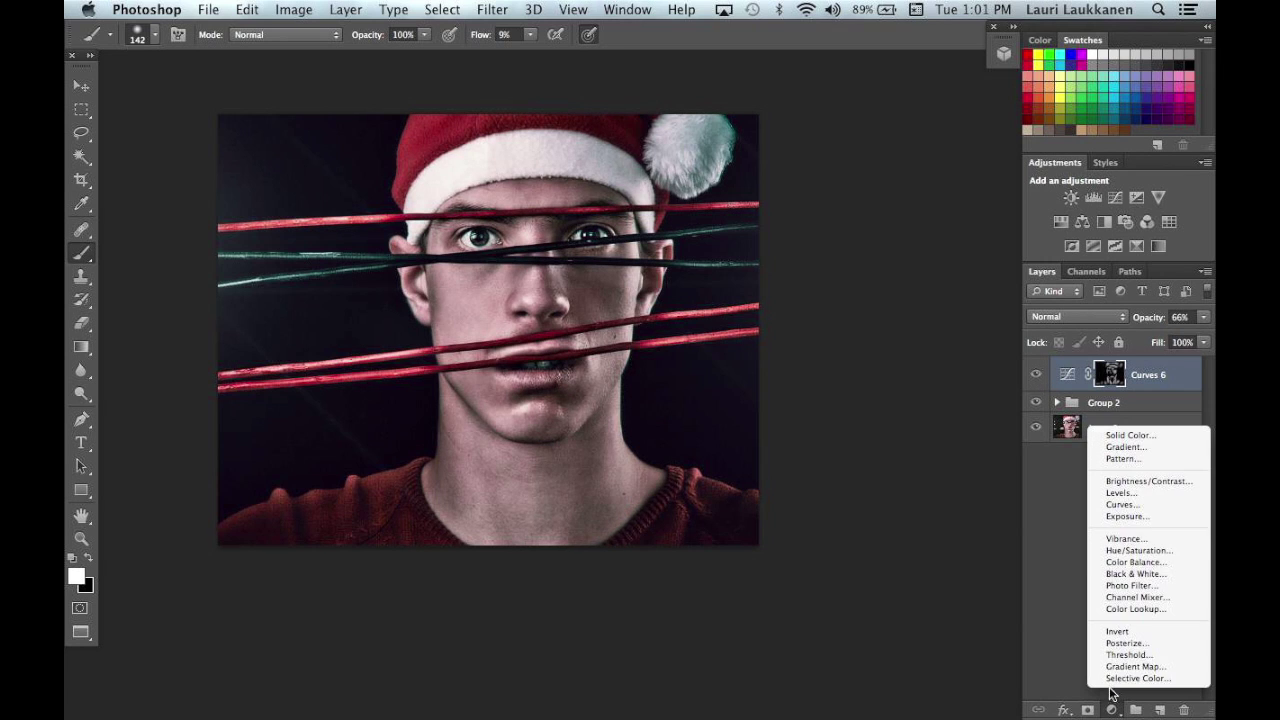
{"action": "left_click", "coordinate": [1149, 508]}
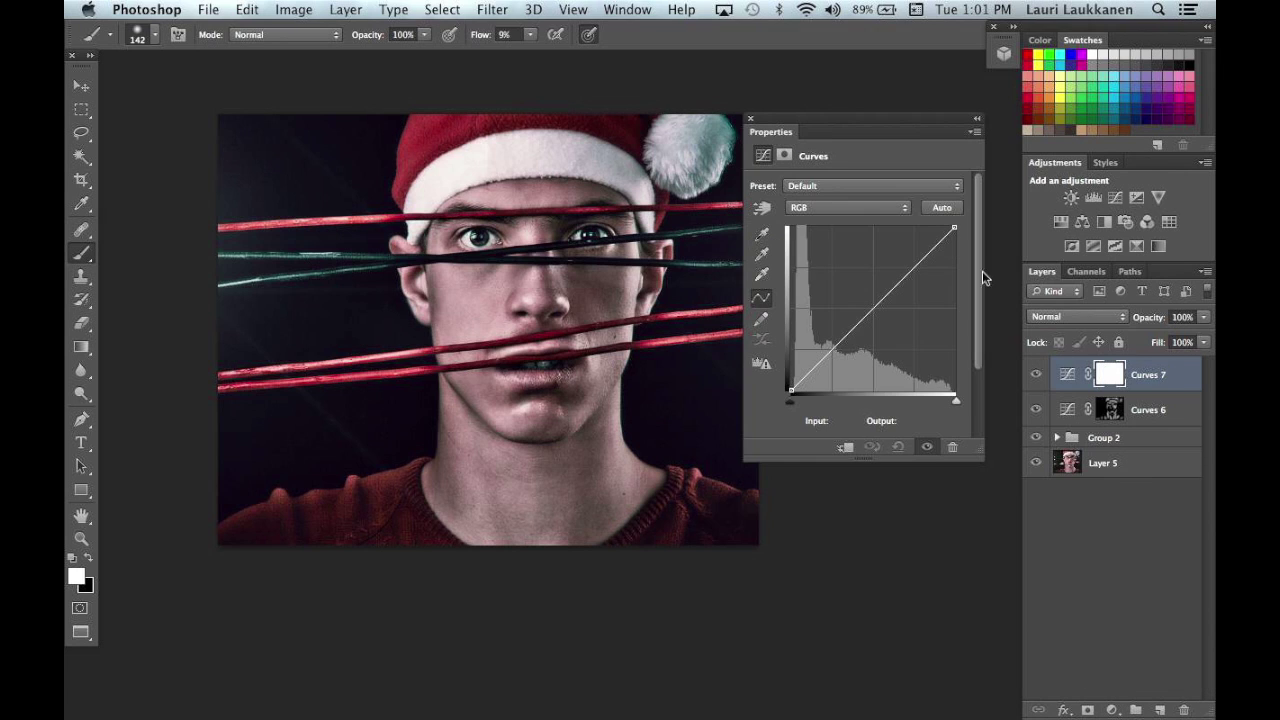
{"action": "left_click_drag", "start_coordinate": [850, 121], "coordinate": [876, 120]}
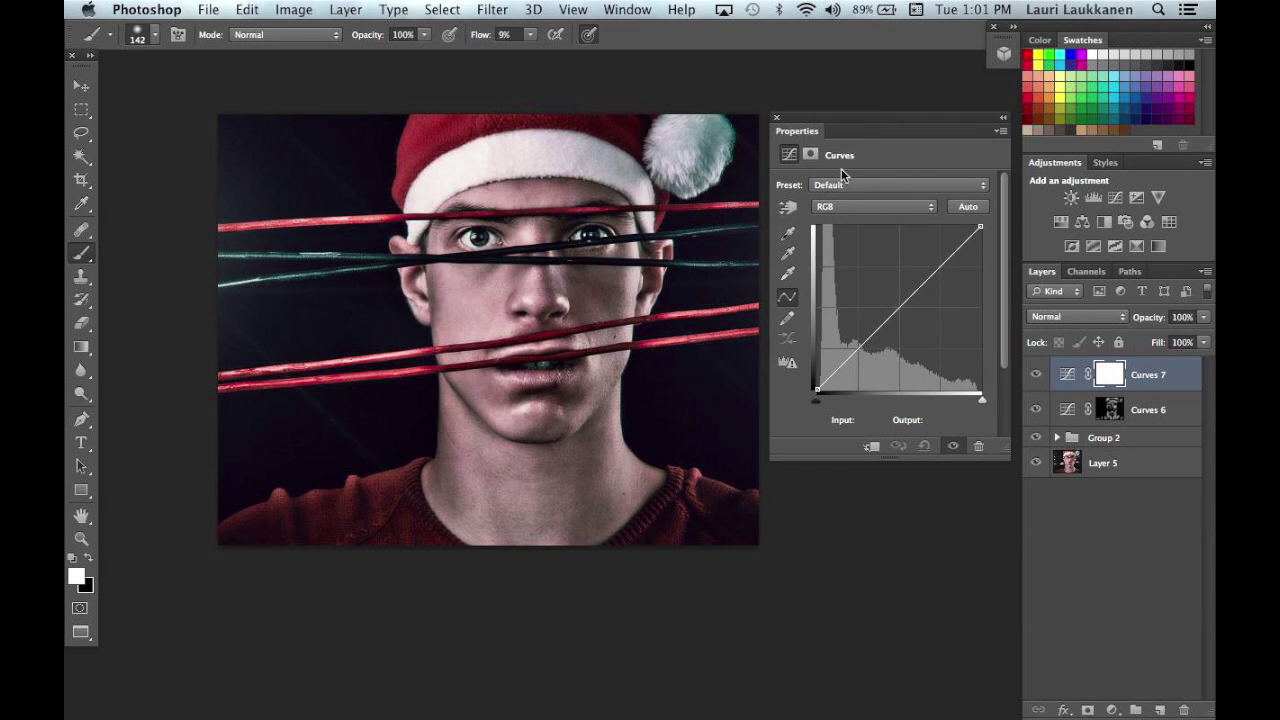
{"action": "left_click", "coordinate": [789, 207]}
{"action": "left_click", "coordinate": [492, 295]}
{"action": "left_click_drag", "start_coordinate": [492, 296], "coordinate": [492, 265]}
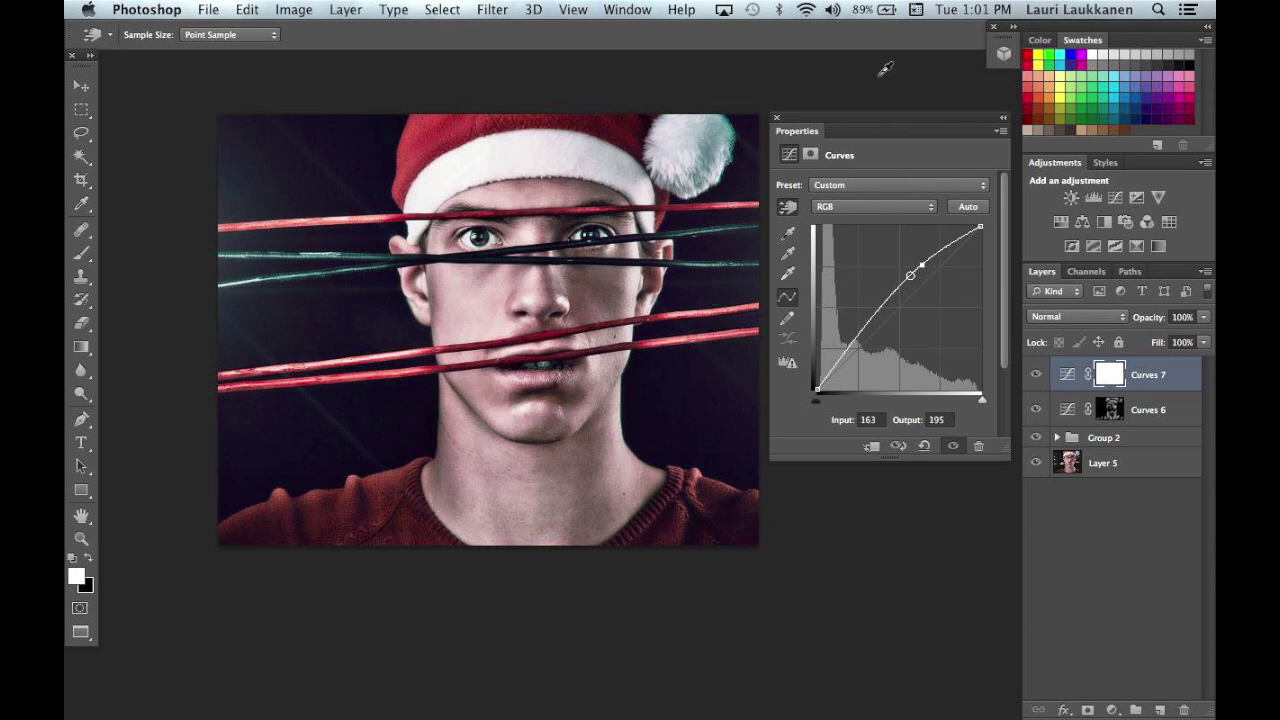
{"action": "left_click", "coordinate": [777, 118]}
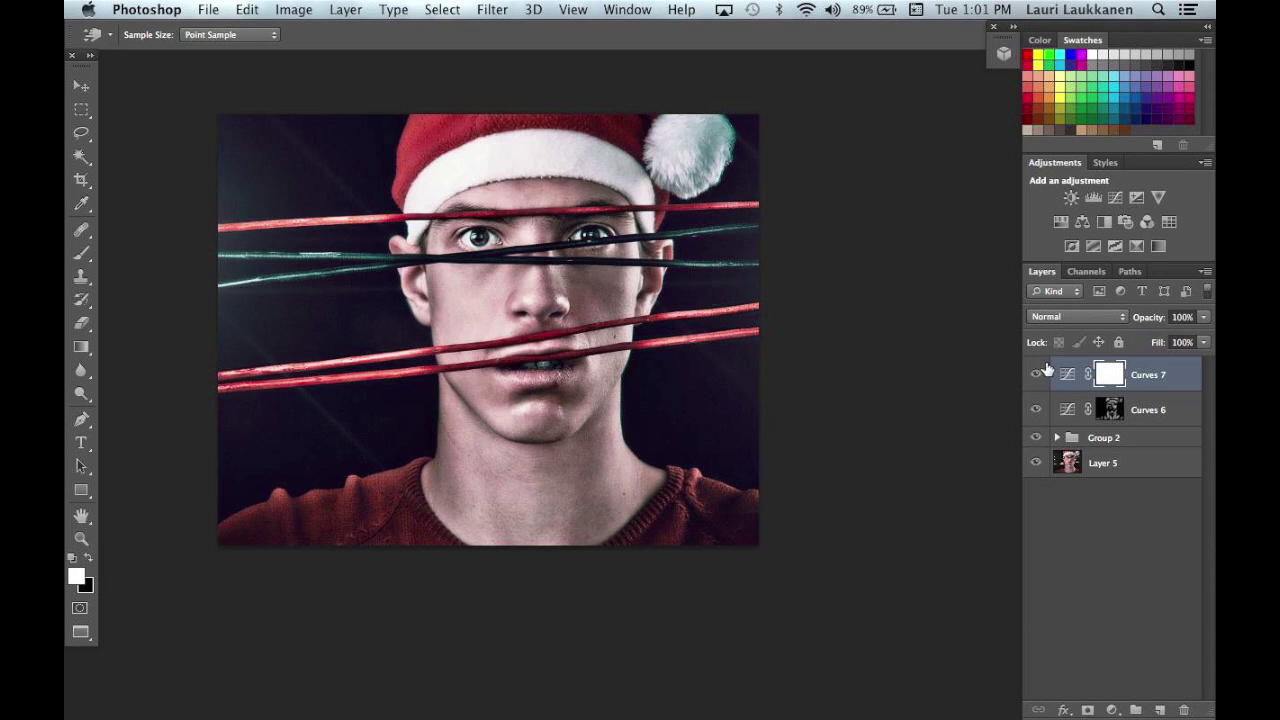
Invert the brightening Curves layer's mask to black and paint white at 9% flow over the cheek, nose and upper lip highlights.
{"action": "left_click", "coordinate": [1110, 375]}
{"action": "key", "text": "super+i"}
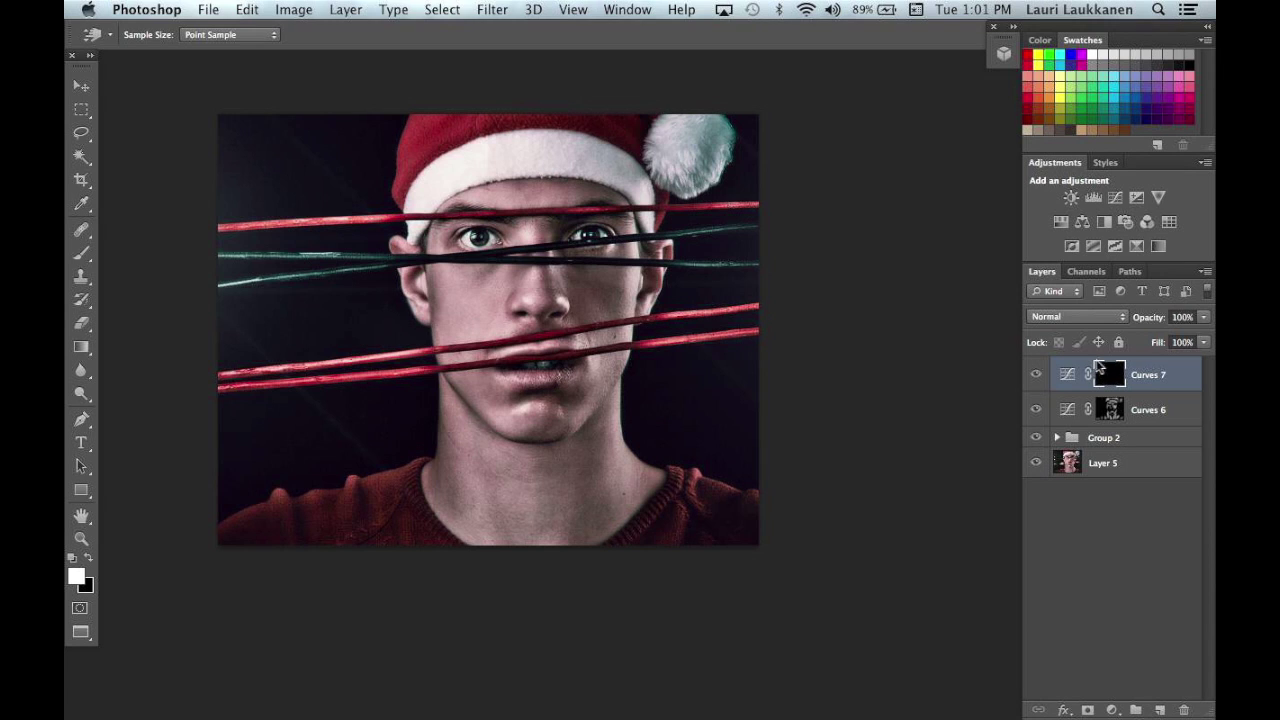
{"action": "key", "text": "b"}
{"action": "mouse_move", "coordinate": [468, 290]}
{"action": "left_mouse_down"}
{"action": "mouse_move", "coordinate": [495, 304]}
{"action": "mouse_move", "coordinate": [484, 298]}
{"action": "left_mouse_up"}
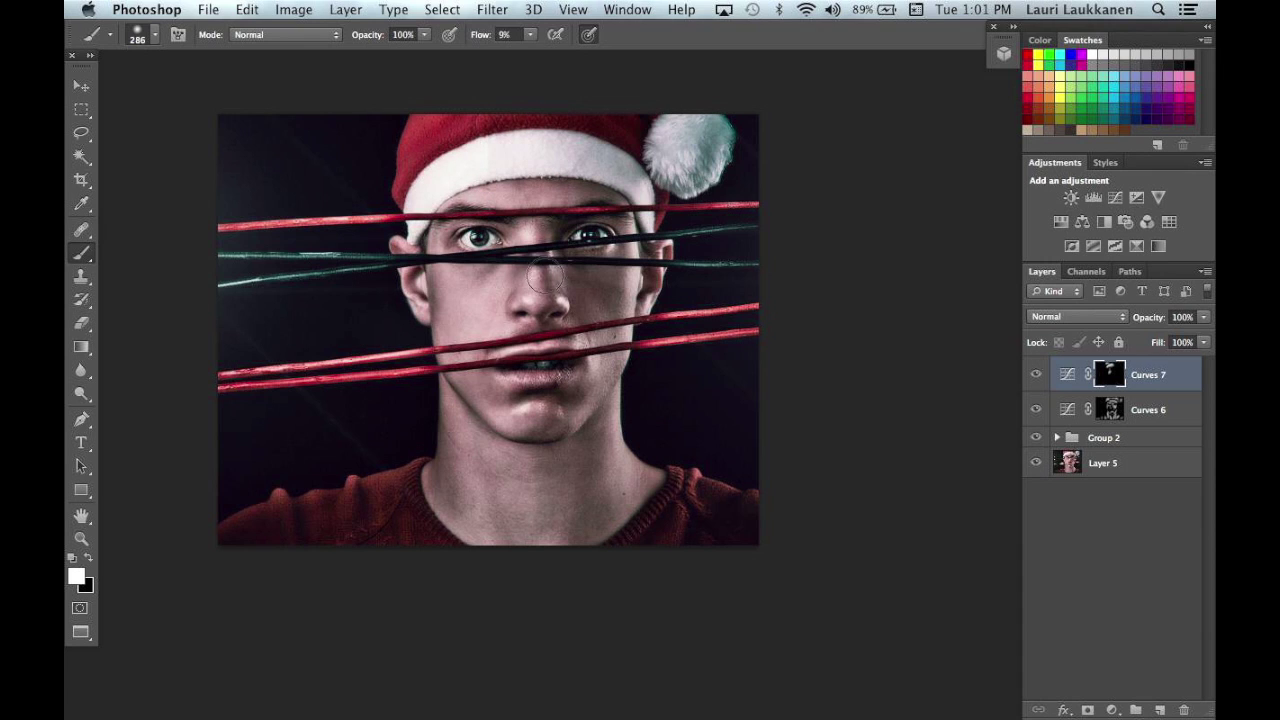
{"action": "left_click_drag", "start_coordinate": [534, 257], "coordinate": [532, 256]}
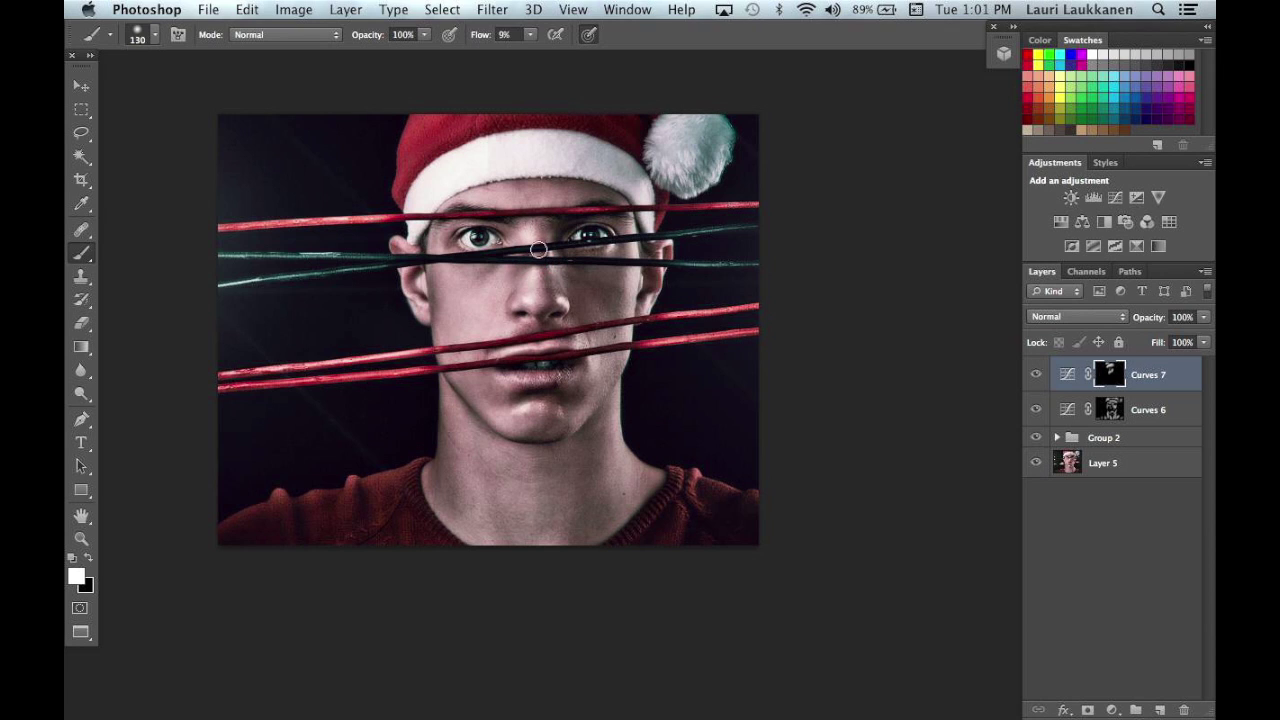
{"action": "left_click_drag", "start_coordinate": [522, 339], "coordinate": [543, 346]}
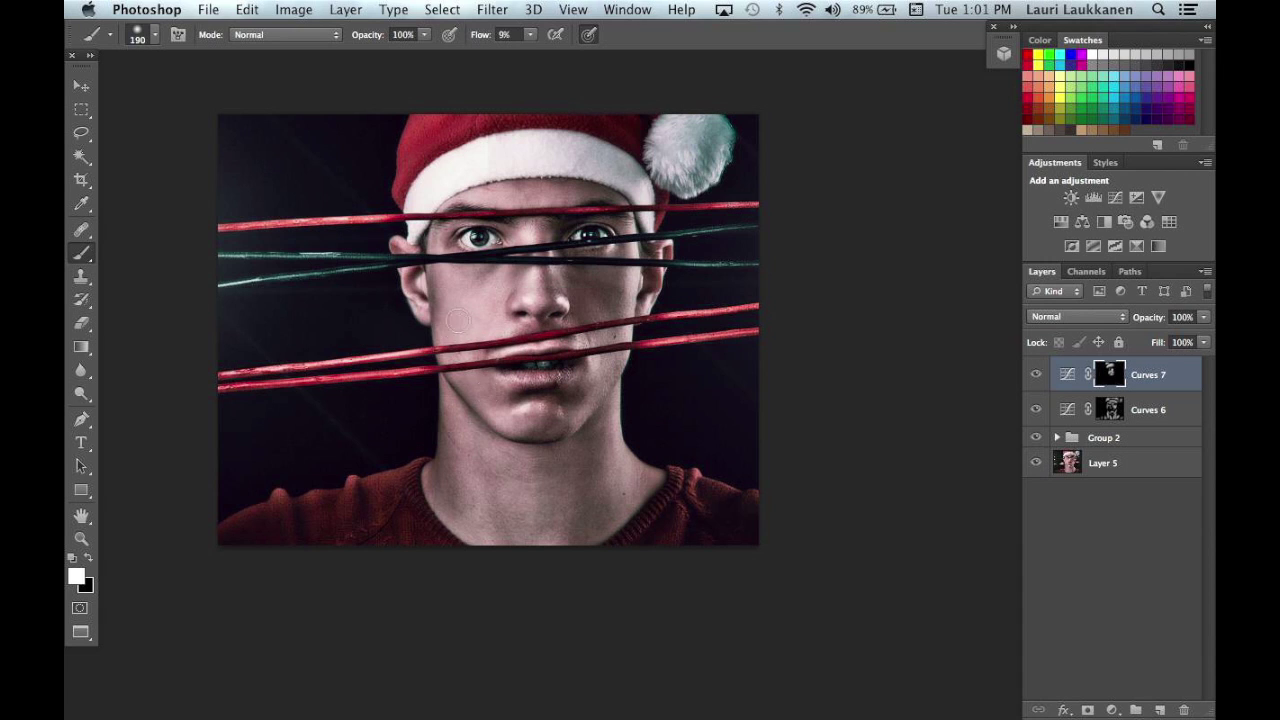
Paint white at 9% flow on the brightening mask to lift the highlights of the mouth area, chin, neck, sweater and ear.
{"action": "left_click_drag", "start_coordinate": [500, 385], "coordinate": [518, 402]}
{"action": "left_click_drag", "start_coordinate": [522, 448], "coordinate": [527, 448]}
{"action": "mouse_move", "coordinate": [500, 500]}
{"action": "left_mouse_down"}
{"action": "mouse_move", "coordinate": [528, 545]}
{"action": "mouse_move", "coordinate": [534, 508]}
{"action": "mouse_move", "coordinate": [568, 493]}
{"action": "mouse_move", "coordinate": [555, 521]}
{"action": "mouse_move", "coordinate": [567, 533]}
{"action": "mouse_move", "coordinate": [577, 477]}
{"action": "mouse_move", "coordinate": [583, 551]}
{"action": "left_mouse_up"}
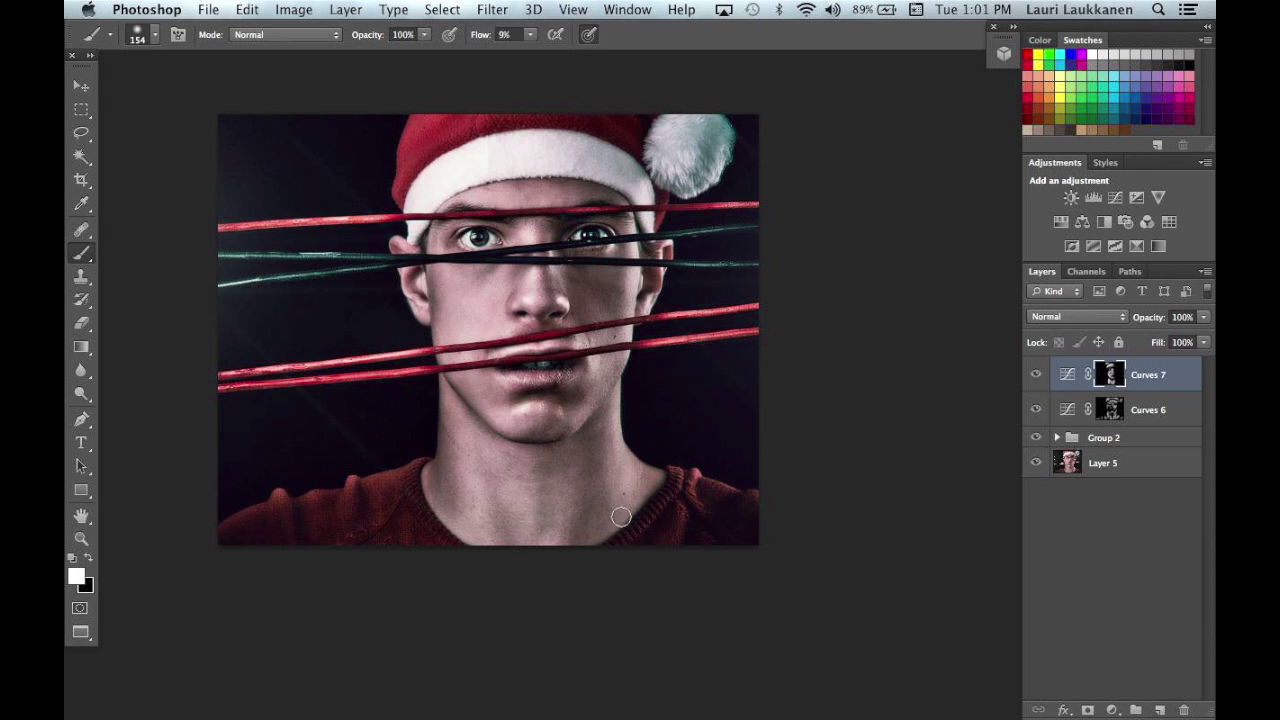
{"action": "mouse_move", "coordinate": [370, 510]}
{"action": "left_mouse_down"}
{"action": "mouse_move", "coordinate": [320, 506]}
{"action": "mouse_move", "coordinate": [320, 534]}
{"action": "mouse_move", "coordinate": [234, 542]}
{"action": "mouse_move", "coordinate": [423, 469]}
{"action": "mouse_move", "coordinate": [371, 529]}
{"action": "mouse_move", "coordinate": [409, 543]}
{"action": "mouse_move", "coordinate": [683, 503]}
{"action": "mouse_move", "coordinate": [629, 537]}
{"action": "mouse_move", "coordinate": [690, 487]}
{"action": "mouse_move", "coordinate": [763, 509]}
{"action": "left_mouse_up"}
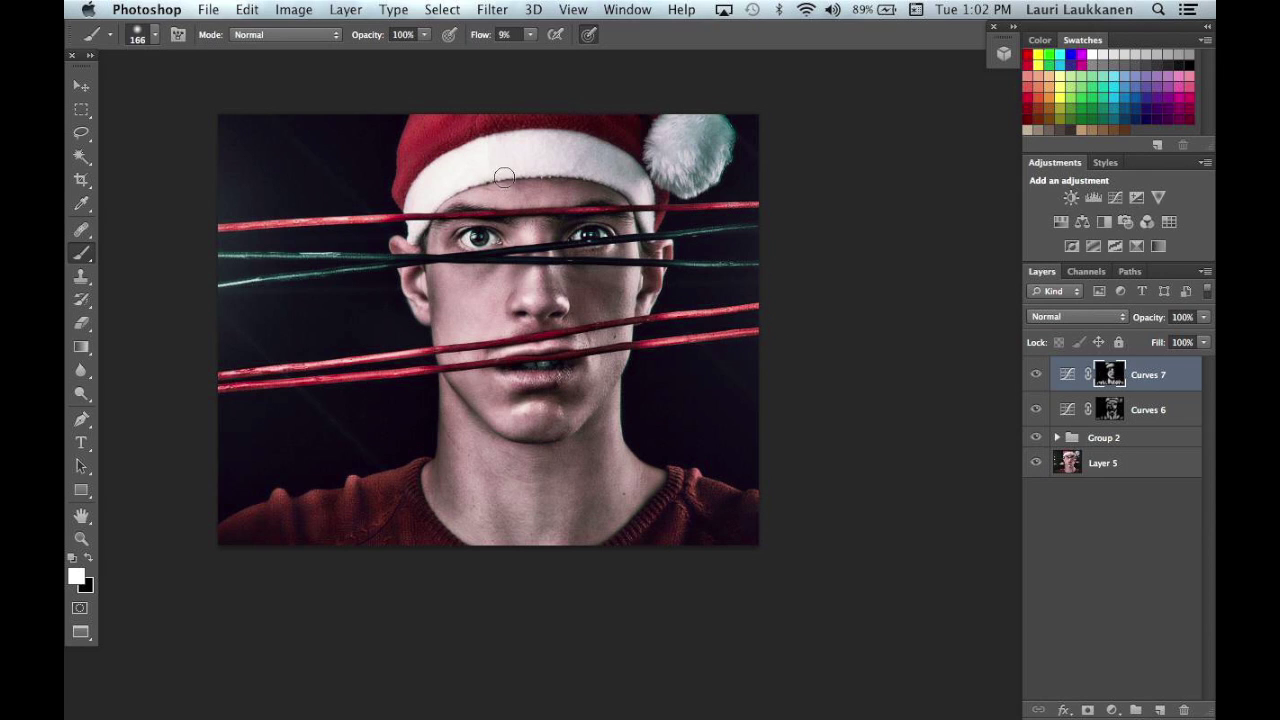
{"action": "mouse_move", "coordinate": [422, 284]}
{"action": "left_mouse_down"}
{"action": "mouse_move", "coordinate": [400, 283]}
{"action": "mouse_move", "coordinate": [421, 282]}
{"action": "left_mouse_up"}
Compare the portrait with and without the brightening Curves layer and examine the ear and face up close.
{"action": "left_click", "coordinate": [1034, 374]}
{"action": "left_click", "coordinate": [1035, 376]}
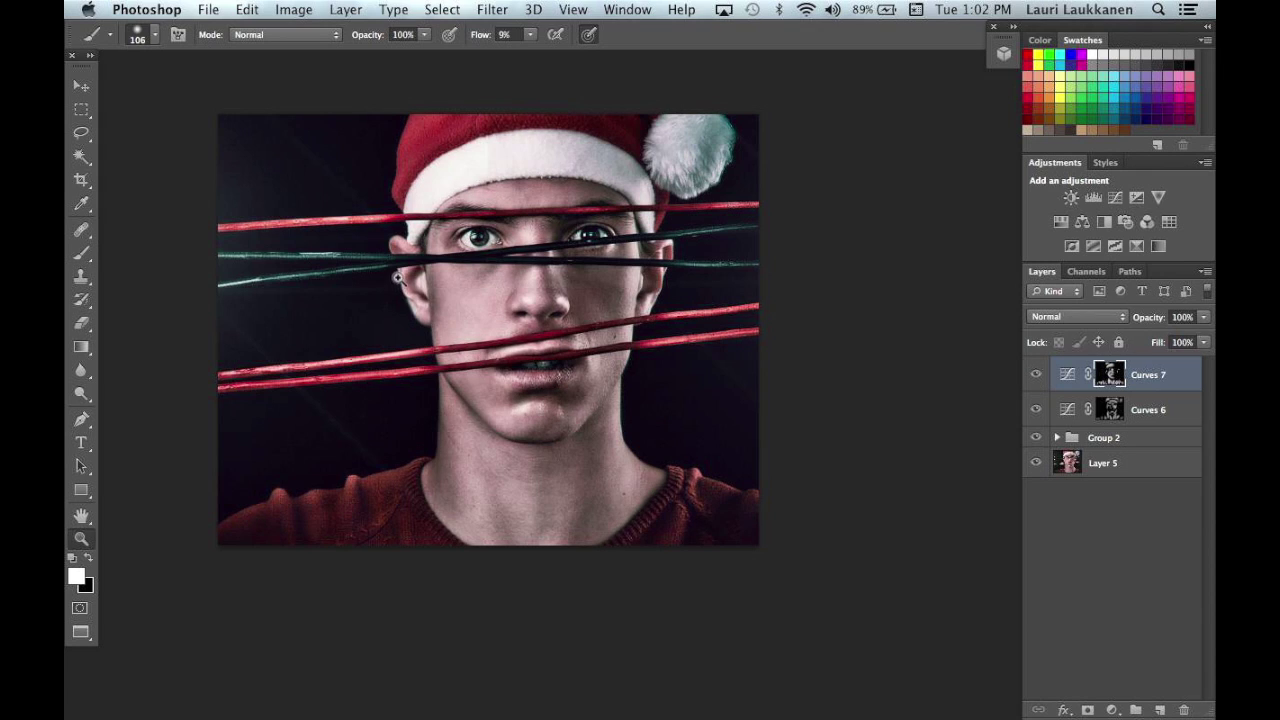
{"action": "key", "text": "z"}
{"action": "left_click", "coordinate": [397, 274]}
{"action": "left_click", "coordinate": [440, 315]}
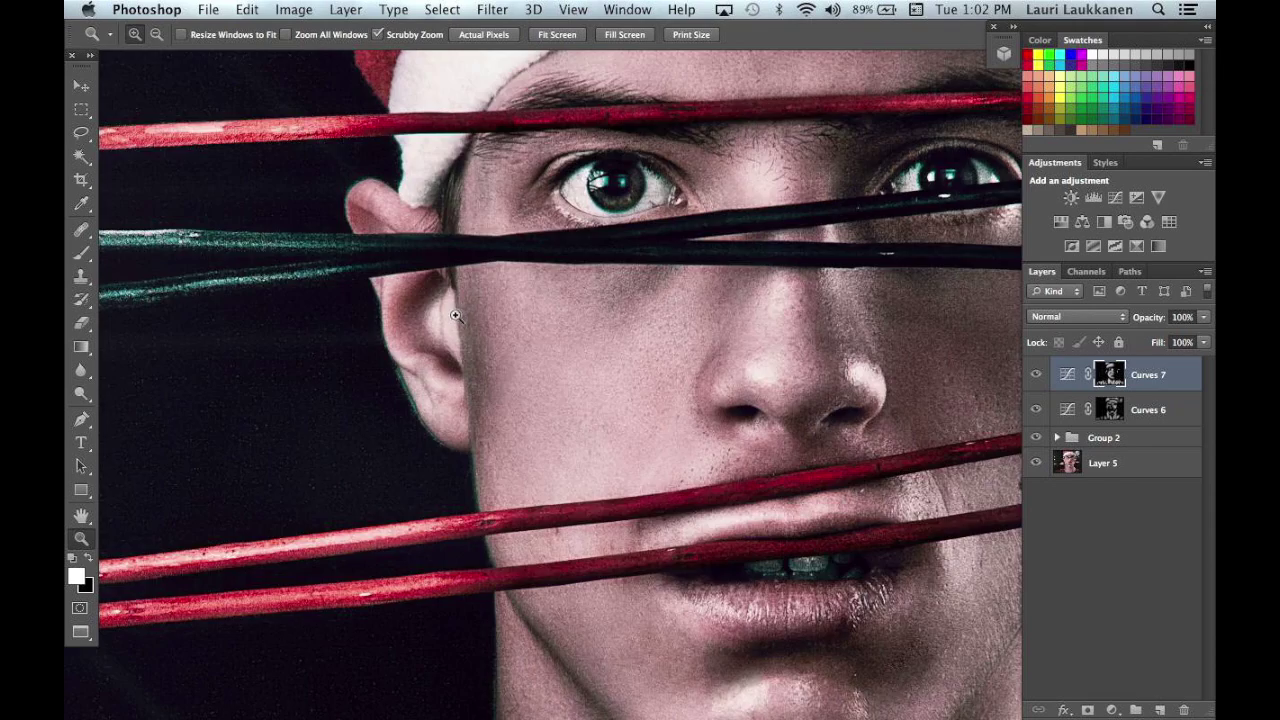
{"action": "left_click", "coordinate": [458, 317], "text": "alt"}
{"action": "left_click", "coordinate": [488, 300], "text": "alt"}
{"action": "left_click", "coordinate": [619, 282]}
{"action": "left_click", "coordinate": [636, 287], "text": "alt"}
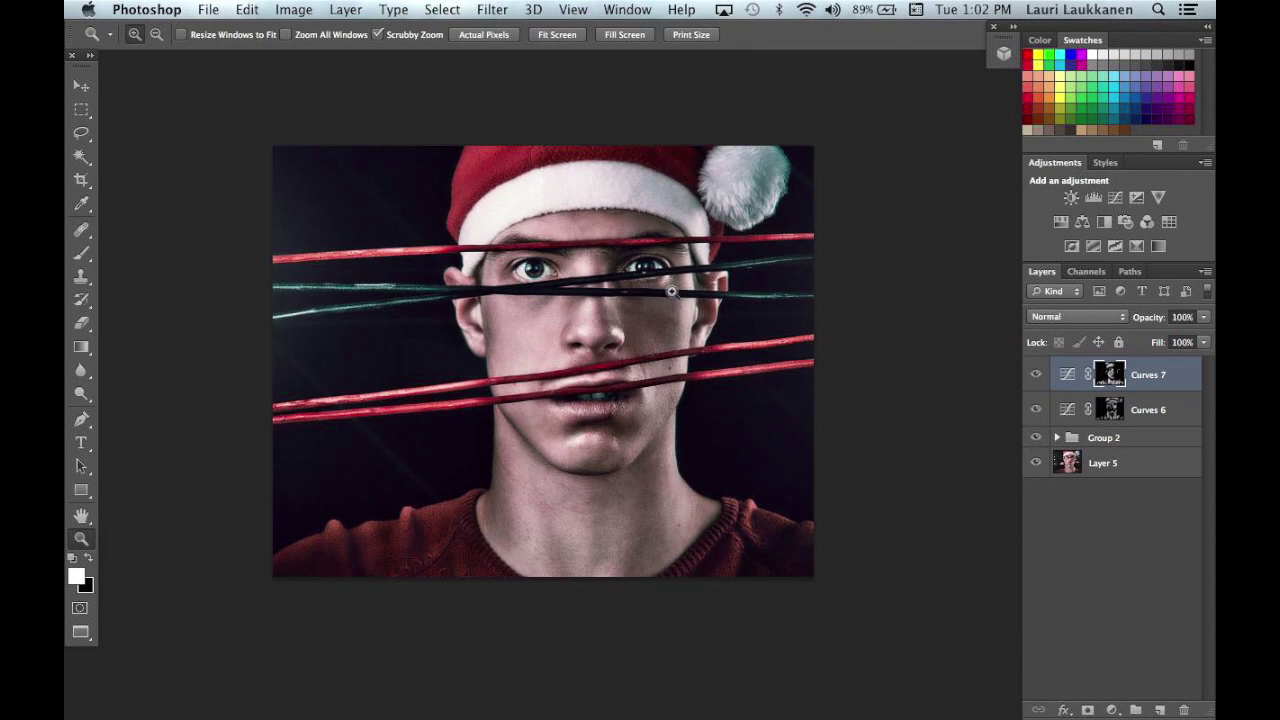
Group the two Curves layers and compare the portrait with and without the group.
{"action": "left_click", "coordinate": [1157, 405], "text": "shift"}
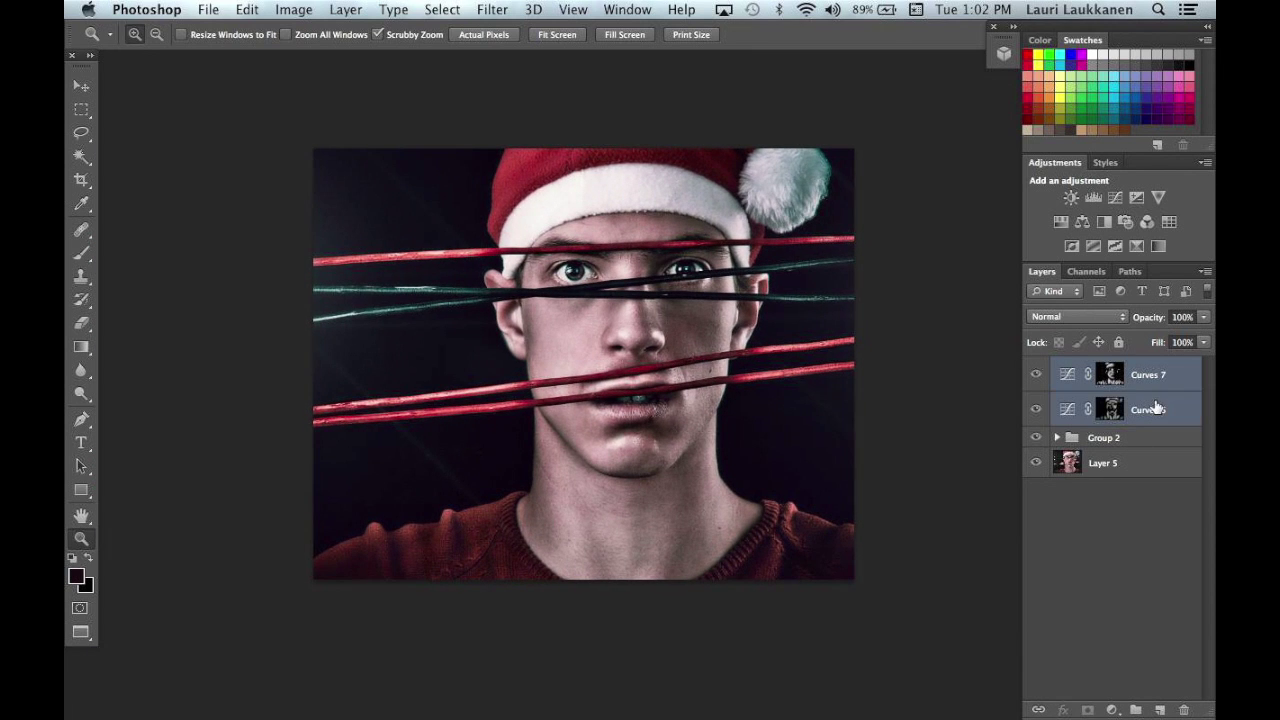
{"action": "key", "text": "super+g"}
{"action": "left_click", "coordinate": [1036, 368]}
{"action": "left_click", "coordinate": [1036, 368]}
{"action": "left_click", "coordinate": [1036, 368]}
{"action": "left_click", "coordinate": [1036, 368]}
{"action": "left_click", "coordinate": [1036, 368]}
{"action": "left_click", "coordinate": [1036, 368]}
{"action": "left_click", "coordinate": [1036, 368]}
{"action": "left_click", "coordinate": [1036, 368]}
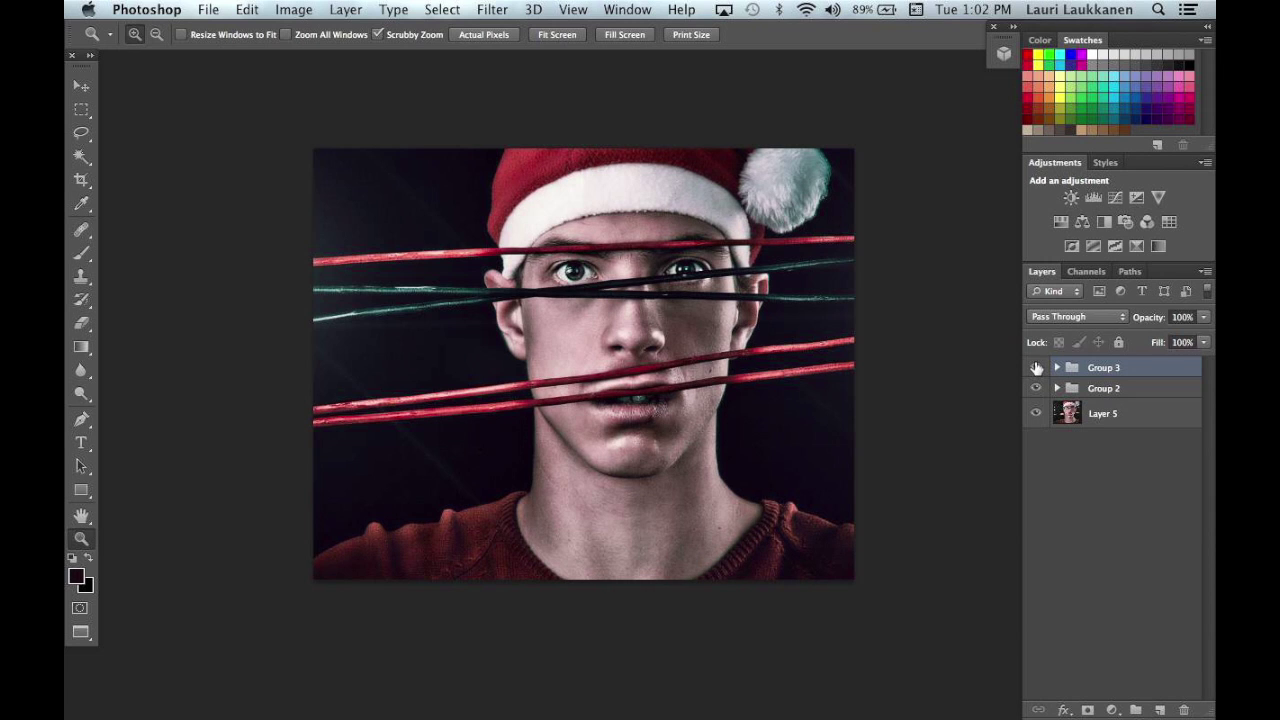
Raise the grouped darkening Curves layer's opacity to 97% and check its effect on the portrait.
{"action": "left_click", "coordinate": [1057, 368]}
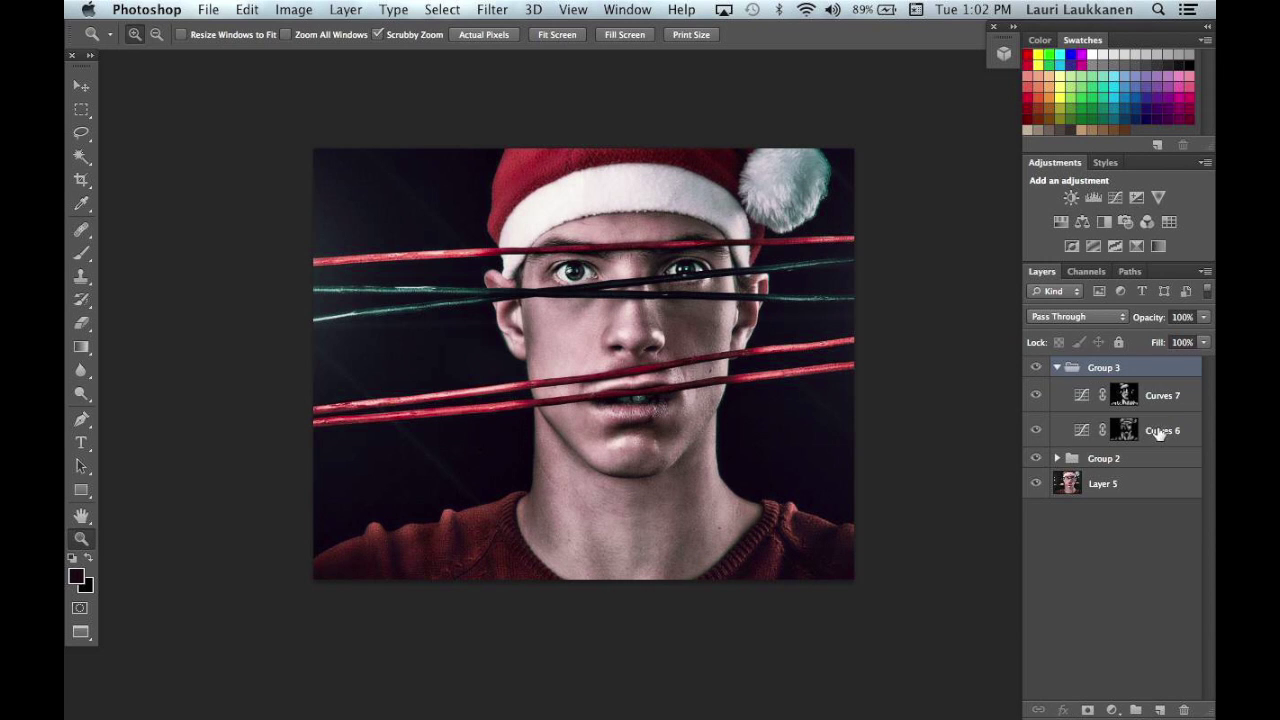
{"action": "left_click", "coordinate": [1158, 430]}
{"action": "left_click_drag", "start_coordinate": [1148, 320], "coordinate": [1158, 322]}
{"action": "left_click", "coordinate": [1035, 431]}
{"action": "left_click", "coordinate": [1035, 431]}
{"action": "left_click", "coordinate": [1036, 430]}
{"action": "left_click", "coordinate": [1037, 430]}
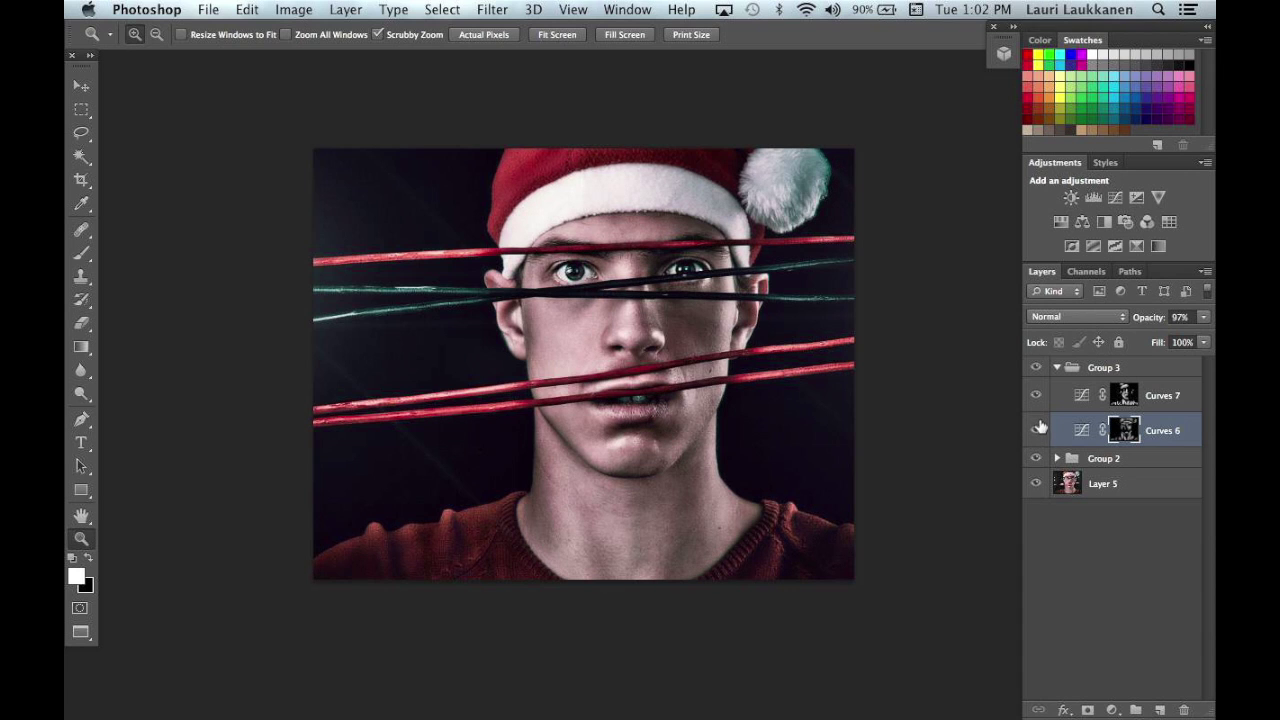
Compare the portrait with and without the combined dodge and burn group.
{"action": "left_click", "coordinate": [1036, 369]}
{"action": "left_click", "coordinate": [1037, 369]}
{"action": "left_click", "coordinate": [1038, 369]}
{"action": "left_click", "coordinate": [1038, 369]}
{"action": "left_click", "coordinate": [1037, 370]}
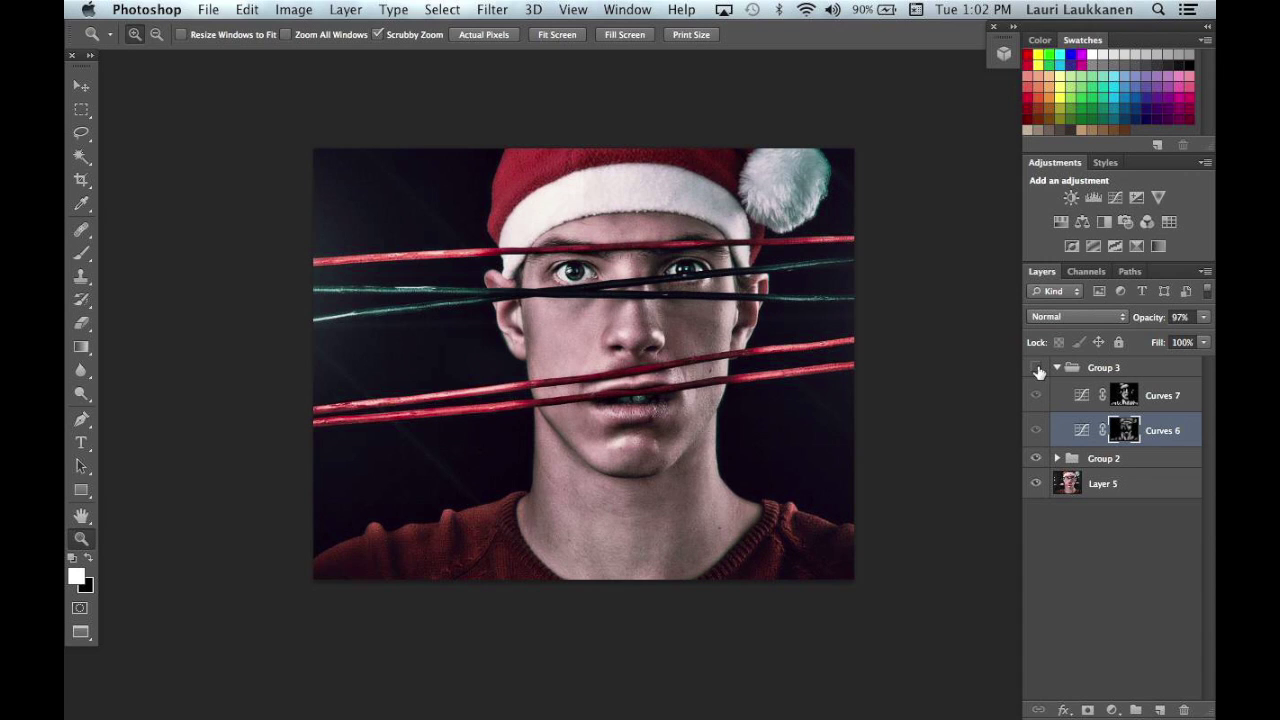
{"action": "left_click", "coordinate": [1037, 370]}
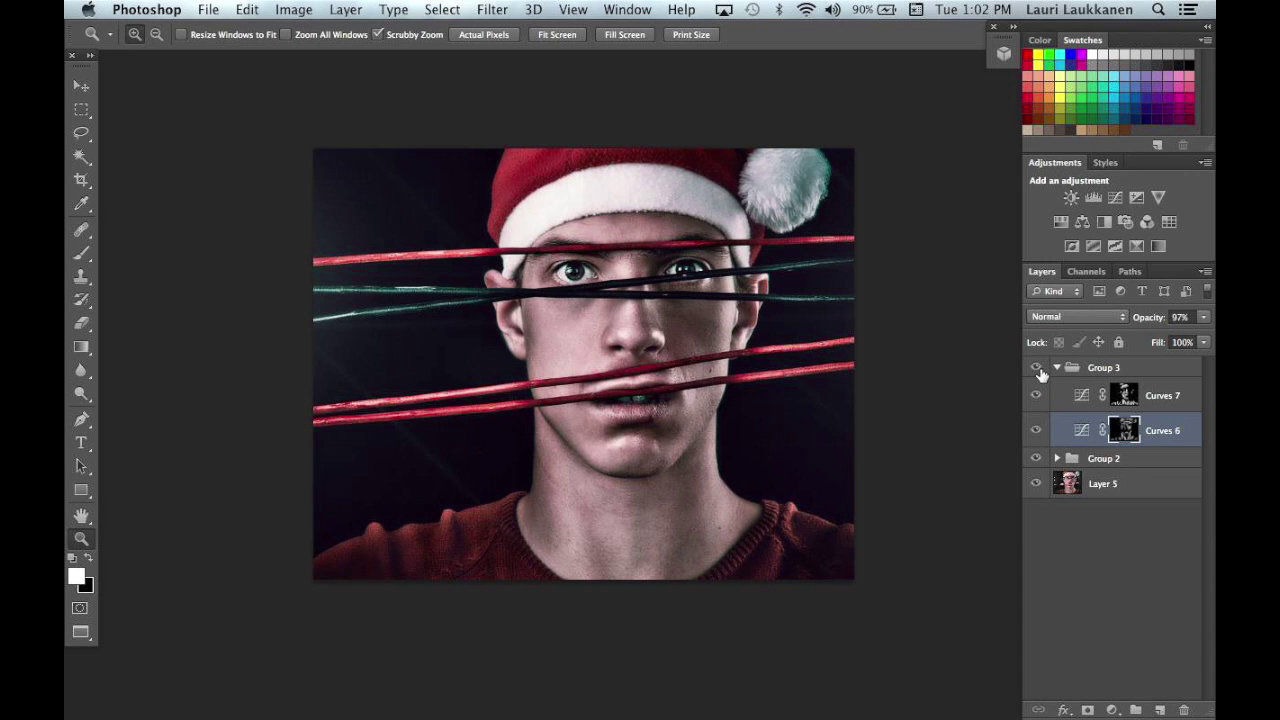
{"action": "left_click", "coordinate": [1038, 370]}
{"action": "left_click", "coordinate": [1037, 370]}
Deepen the darkening Curves layer by moving its curve point to input 88, output 39.
{"action": "double_click", "coordinate": [1082, 430]}
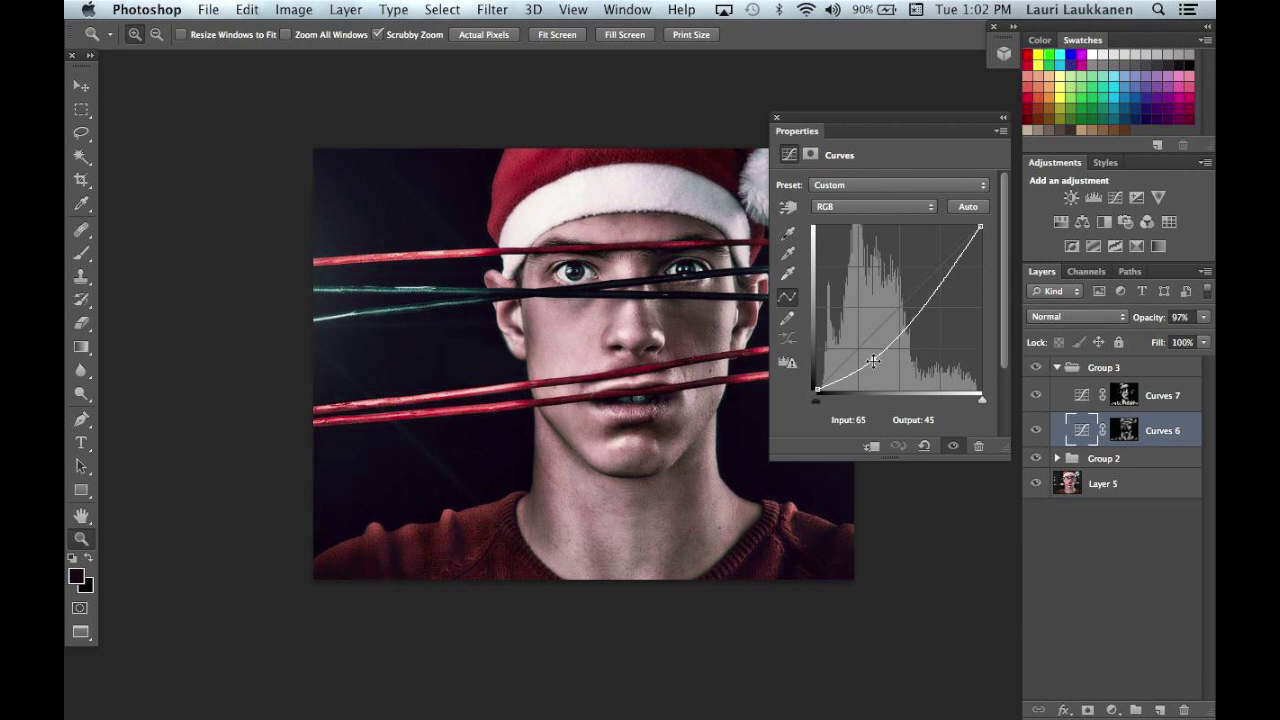
{"action": "mouse_move", "coordinate": [876, 359]}
{"action": "left_mouse_down"}
{"action": "mouse_move", "coordinate": [917, 386]}
{"action": "mouse_move", "coordinate": [865, 360]}
{"action": "mouse_move", "coordinate": [875, 366]}
{"action": "left_mouse_up"}
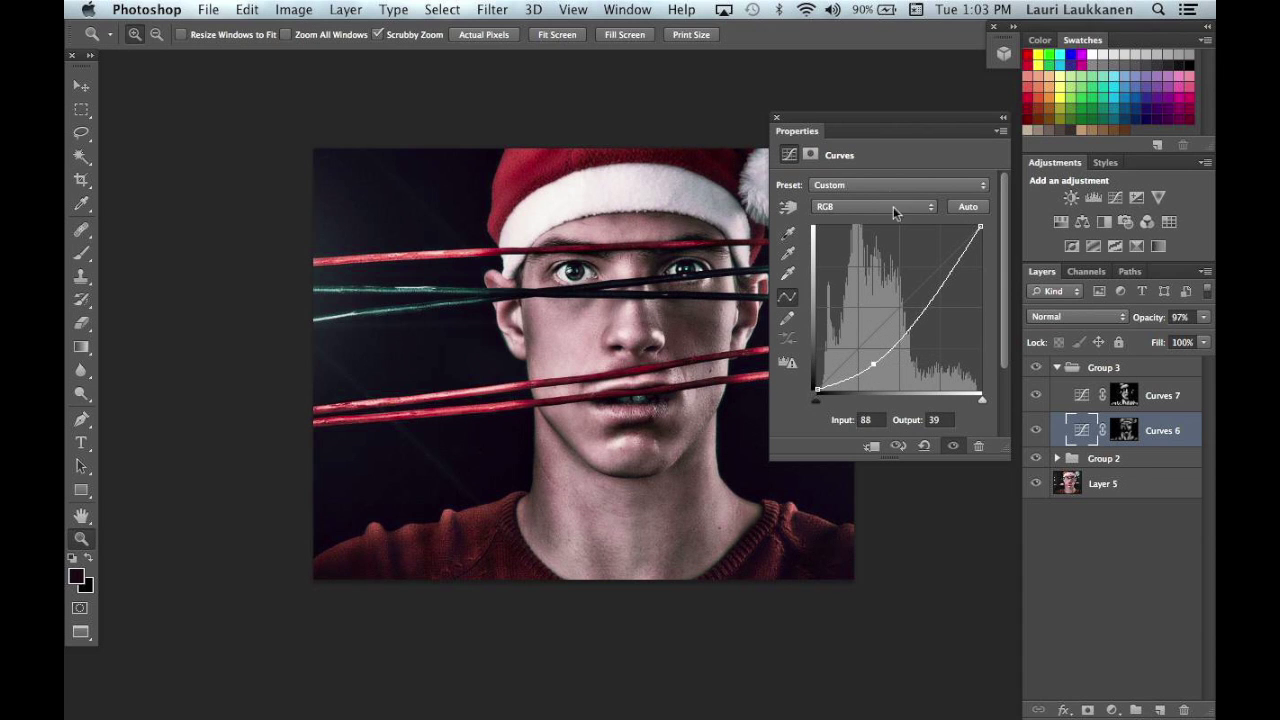
{"action": "left_click", "coordinate": [776, 118]}
Strengthen the brightening Curves layer by moving its curve point to input 153, output 203.
{"action": "double_click", "coordinate": [1075, 392]}
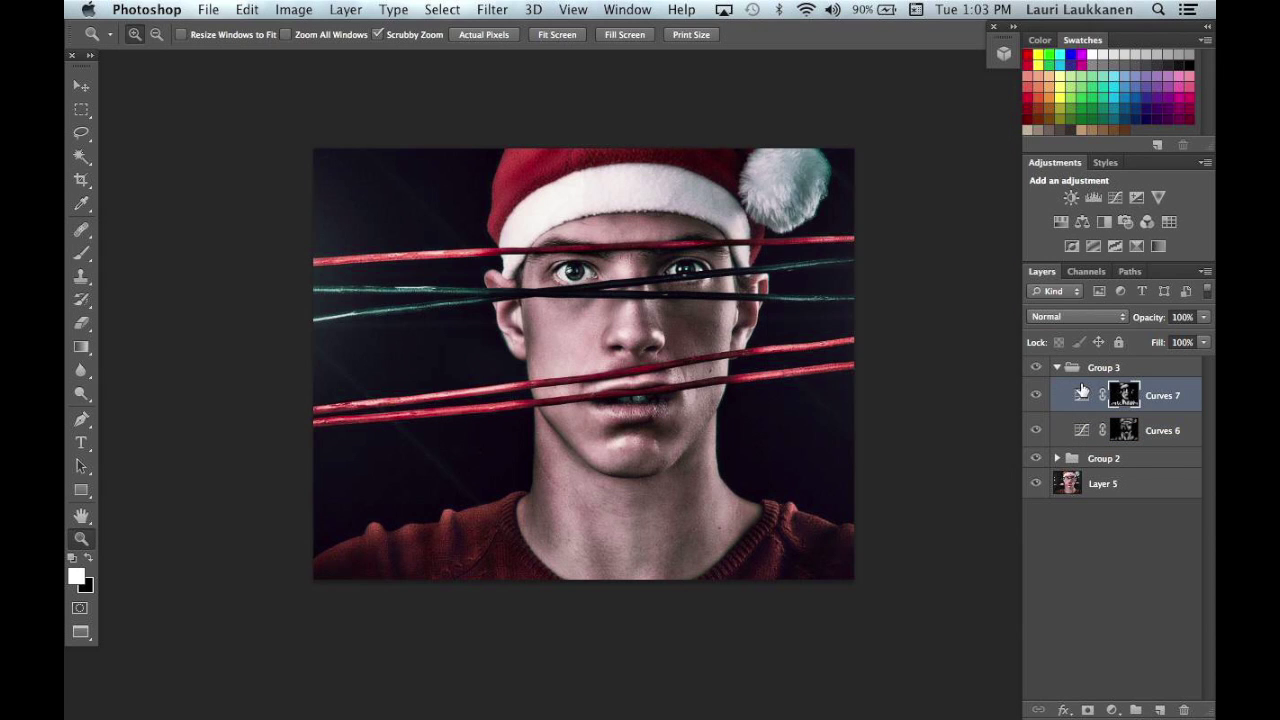
{"action": "left_click_drag", "start_coordinate": [922, 266], "coordinate": [915, 260]}
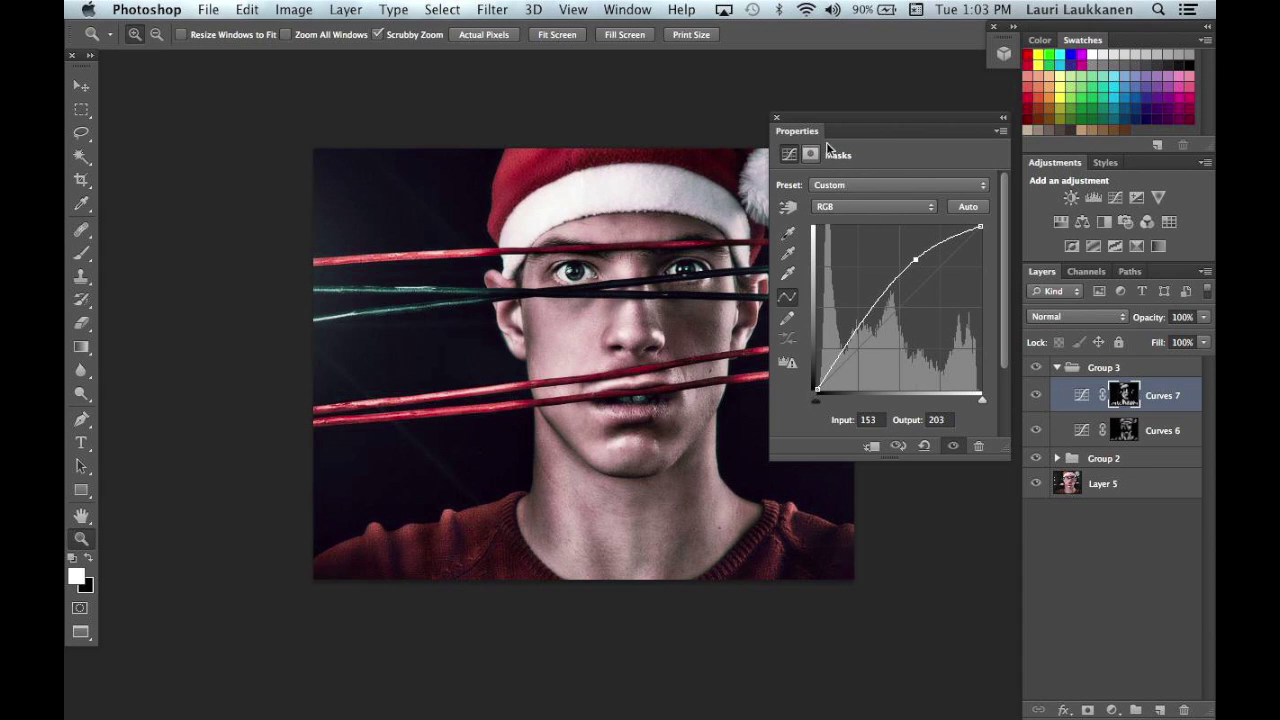
{"action": "left_click", "coordinate": [776, 118]}
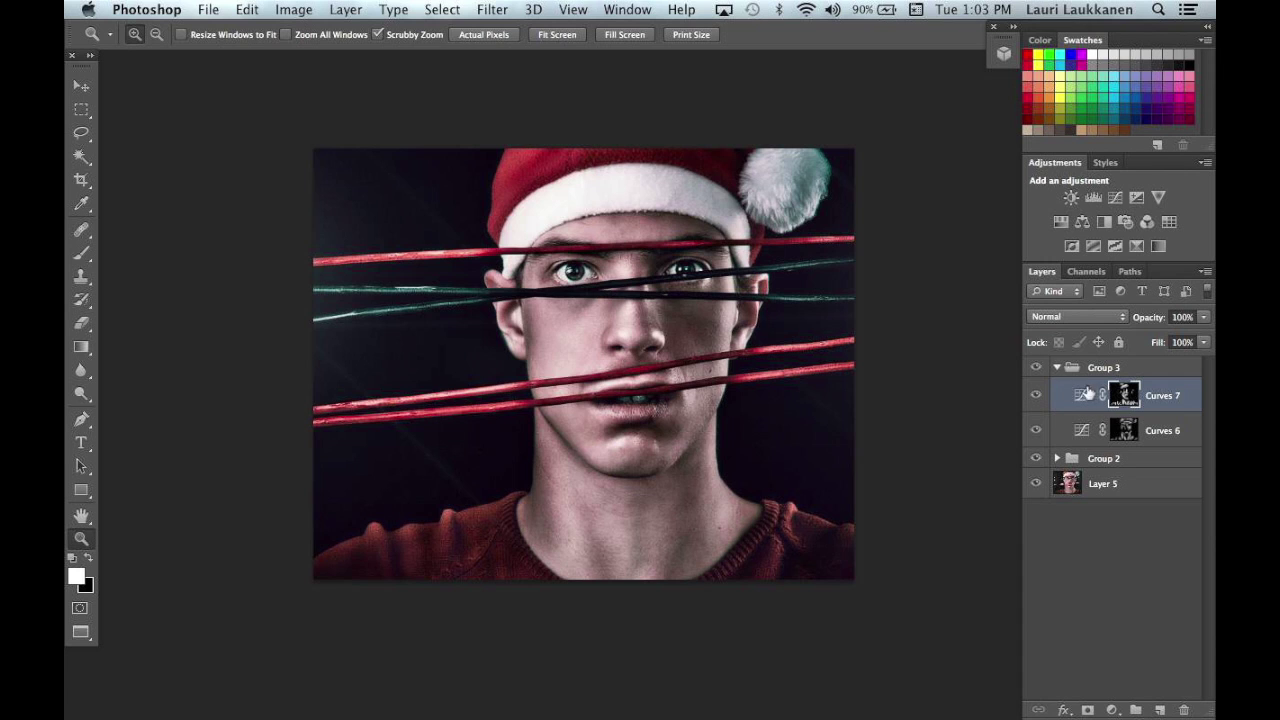
Review the strengthened dodge and burn group's effect before and after, and collapse the group.
{"action": "left_click", "coordinate": [1037, 368]}
{"action": "left_click", "coordinate": [1038, 368]}
{"action": "left_click", "coordinate": [1038, 367]}
{"action": "left_click", "coordinate": [1038, 367]}
{"action": "left_click", "coordinate": [1038, 368]}
{"action": "left_click", "coordinate": [1038, 368]}
{"action": "left_click", "coordinate": [1038, 368]}
{"action": "left_click", "coordinate": [1038, 368]}
{"action": "left_click", "coordinate": [1038, 368]}
{"action": "left_click", "coordinate": [1038, 368]}
{"action": "left_click", "coordinate": [1055, 368]}
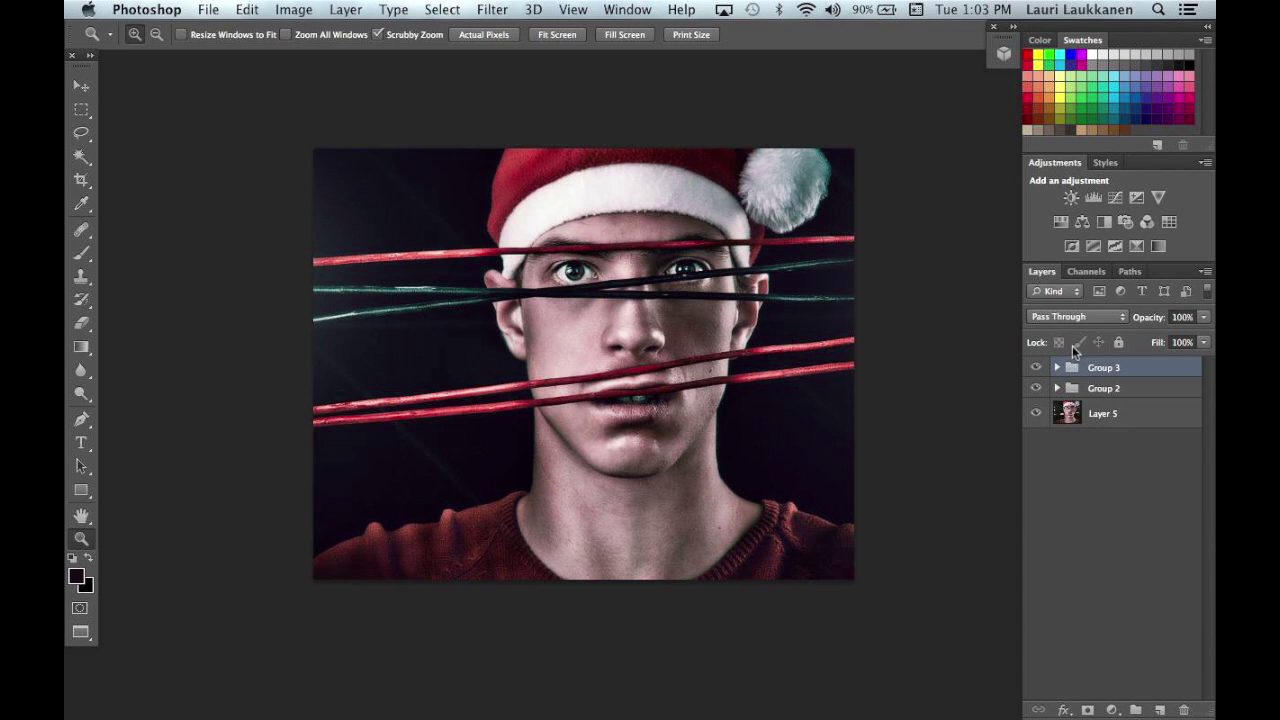